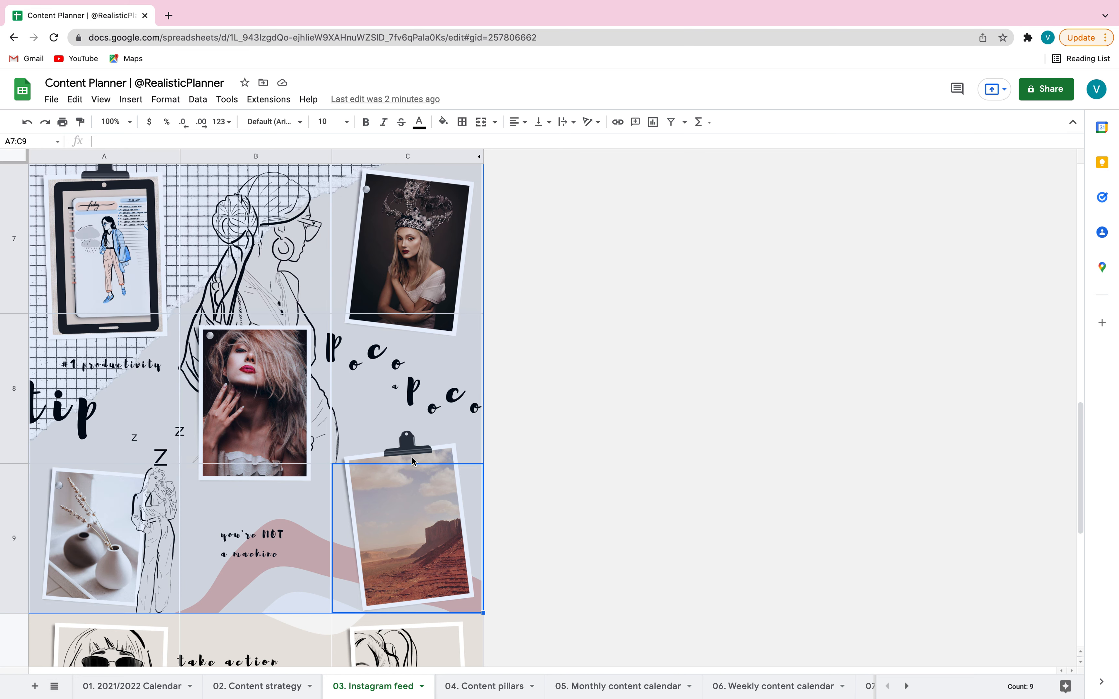
# Examine the image grid on the Instagram feed sheet, highlighting the posts in rows 7 to 9 and the last cell, C12
pyautogui.scroll(-5, 413, 460)
pyautogui.moveTo(100, 216); pyautogui.dragTo(396, 604)
pyautogui.click(396, 604)
pyautogui.scroll(10, 396, 605)
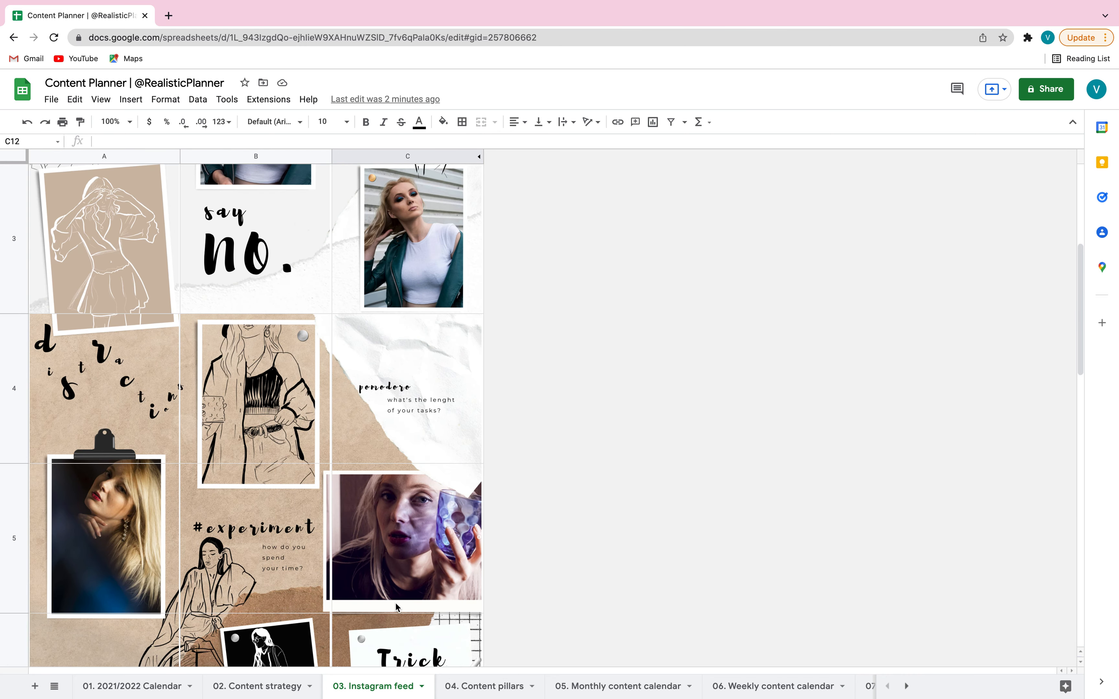
pyautogui.scroll(-10, 222, 466)
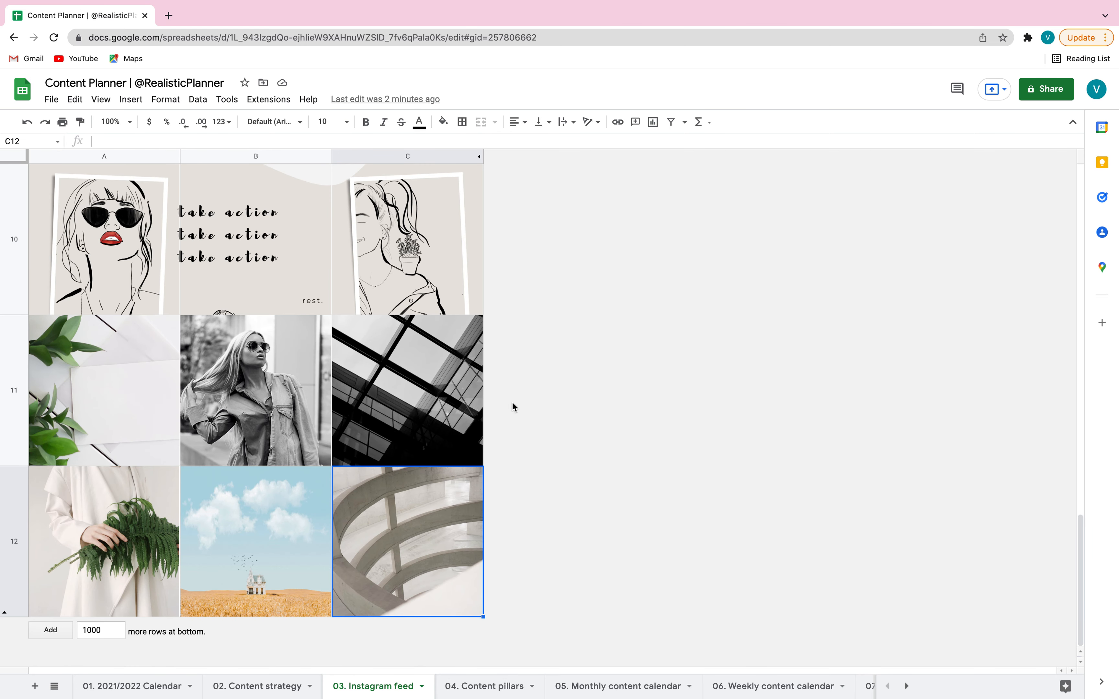
pyautogui.moveTo(255, 393); pyautogui.dragTo(396, 549)
pyautogui.click(396, 548)
pyautogui.scroll(5, 395, 549)
pyautogui.scroll(3, 396, 550)
pyautogui.moveTo(107, 424); pyautogui.dragTo(383, 618)
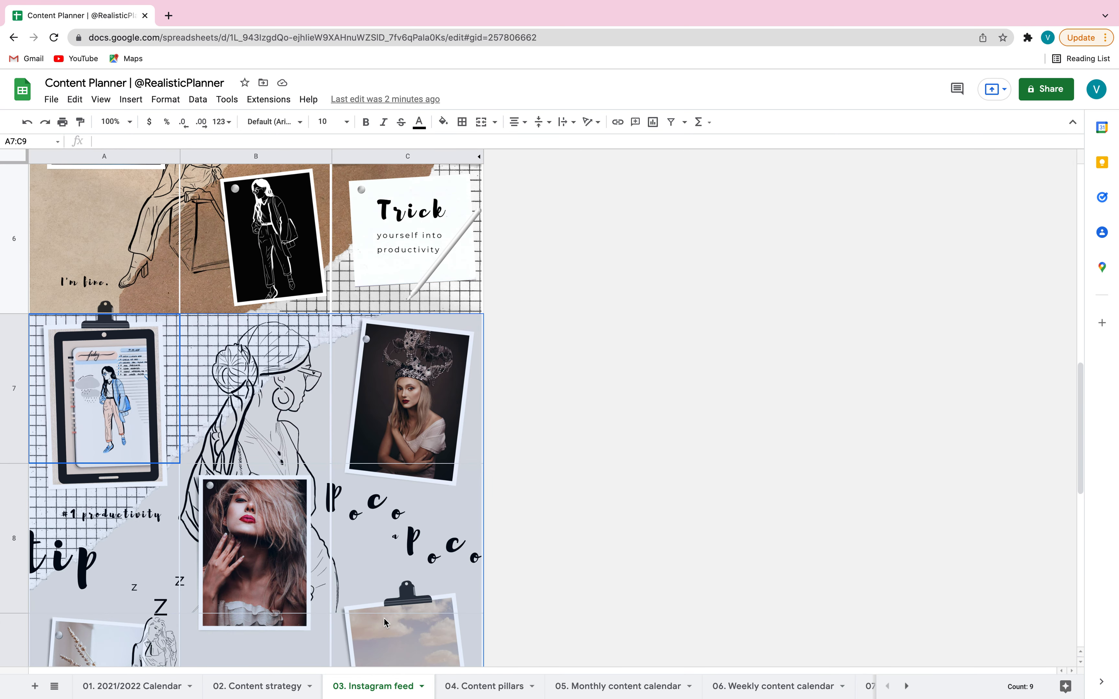
pyautogui.scroll(-5, 580, 621)
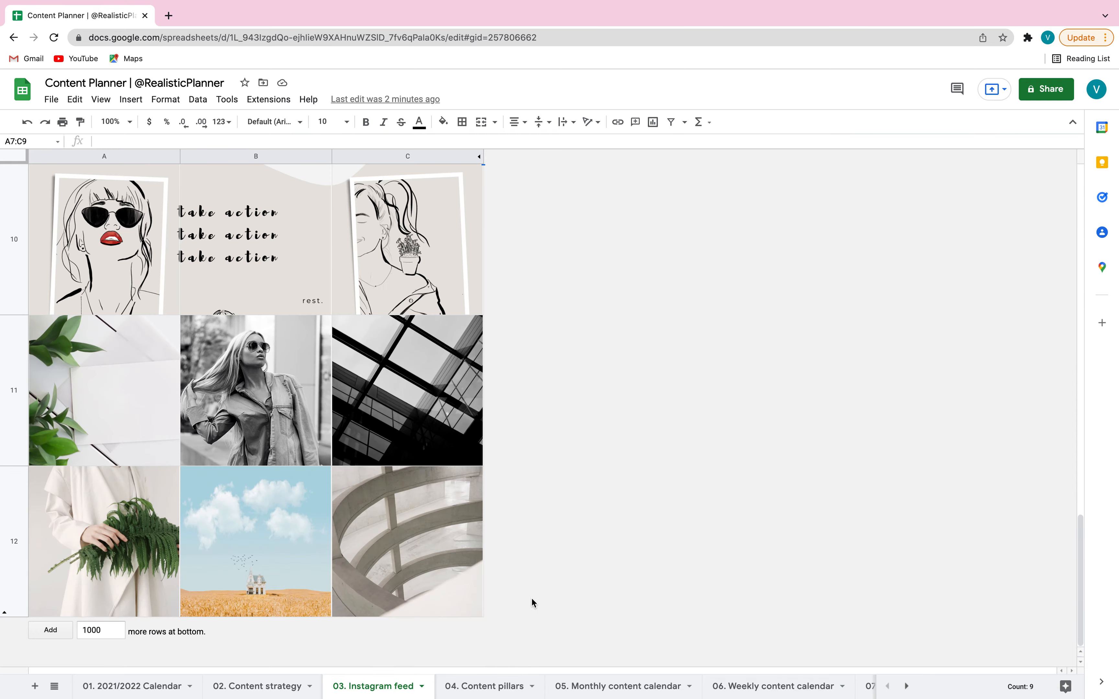
# Examine the date and formula behind the first two weekday headings on the Monthly content calendar sheet
pyautogui.click(641, 683)
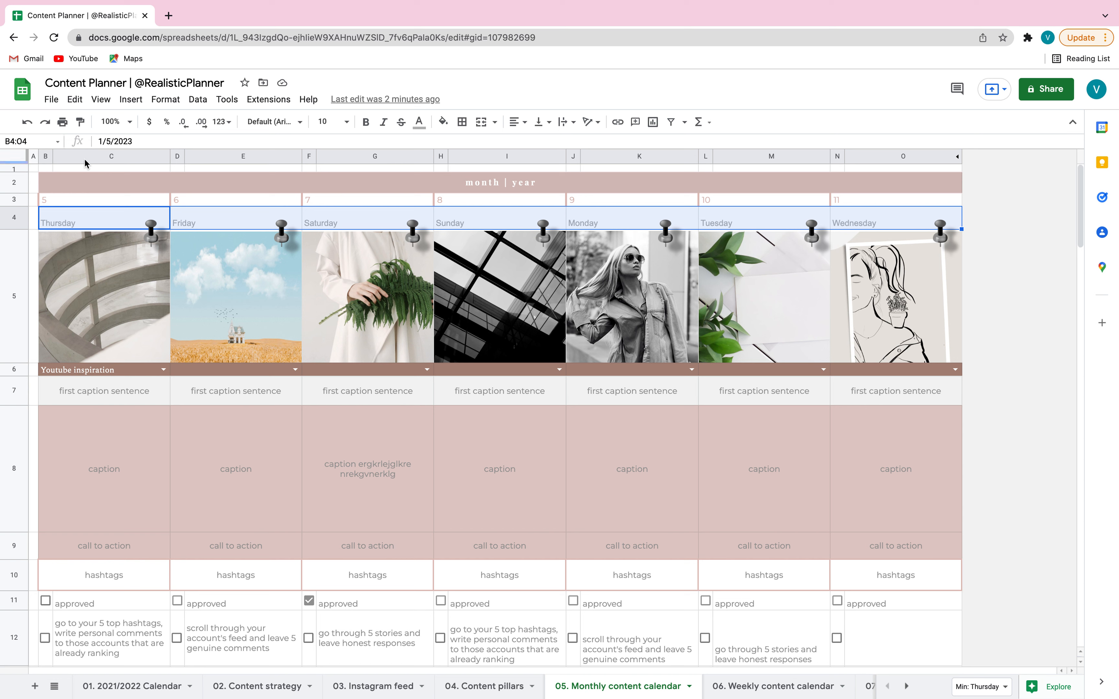
pyautogui.click(165, 220)
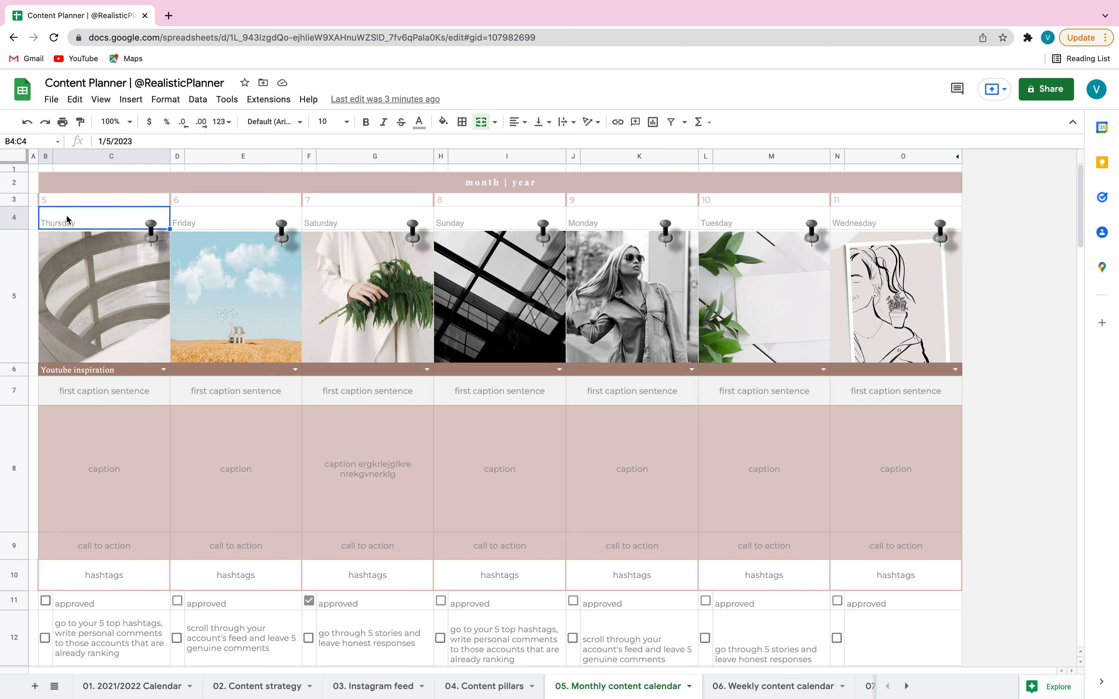
pyautogui.doubleClick(71, 224)
pyautogui.click(191, 222)
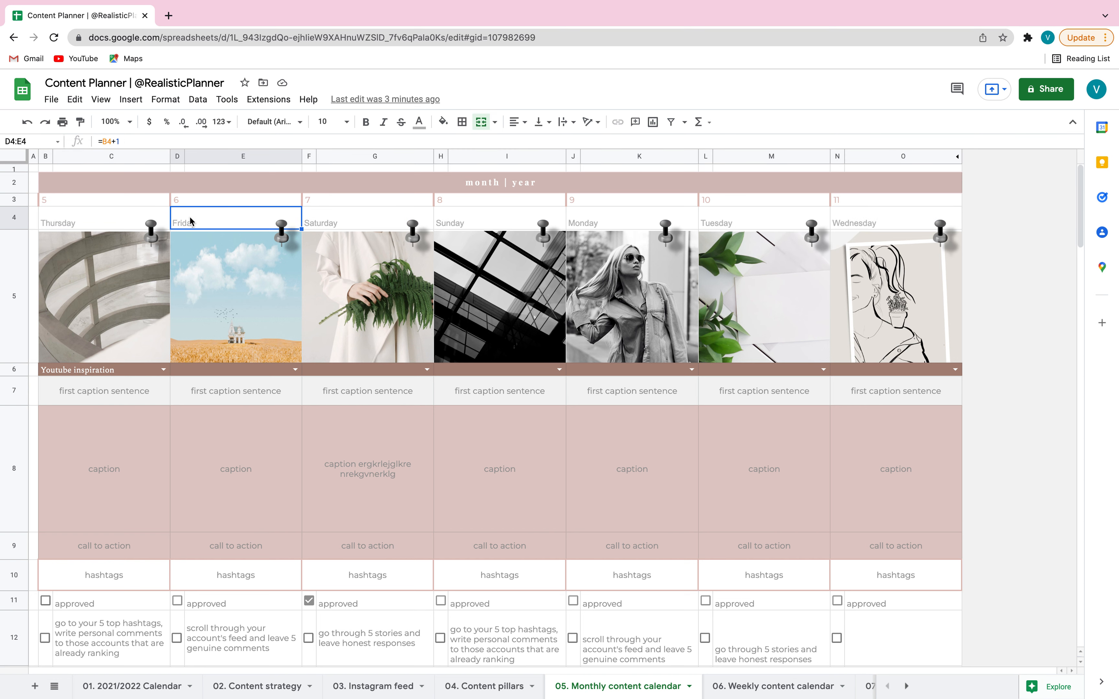
pyautogui.click(100, 226)
pyautogui.doubleClick(99, 227)
pyautogui.click(242, 226)
pyautogui.doubleClick(242, 226)
pyautogui.click(126, 217)
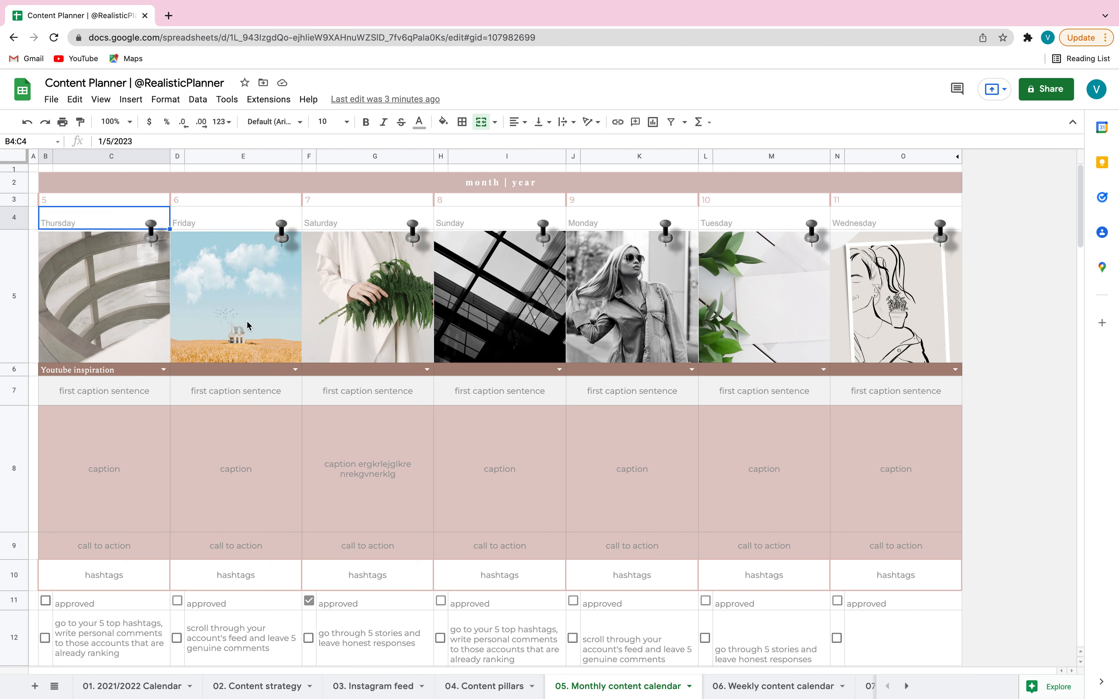
pyautogui.click(230, 213)
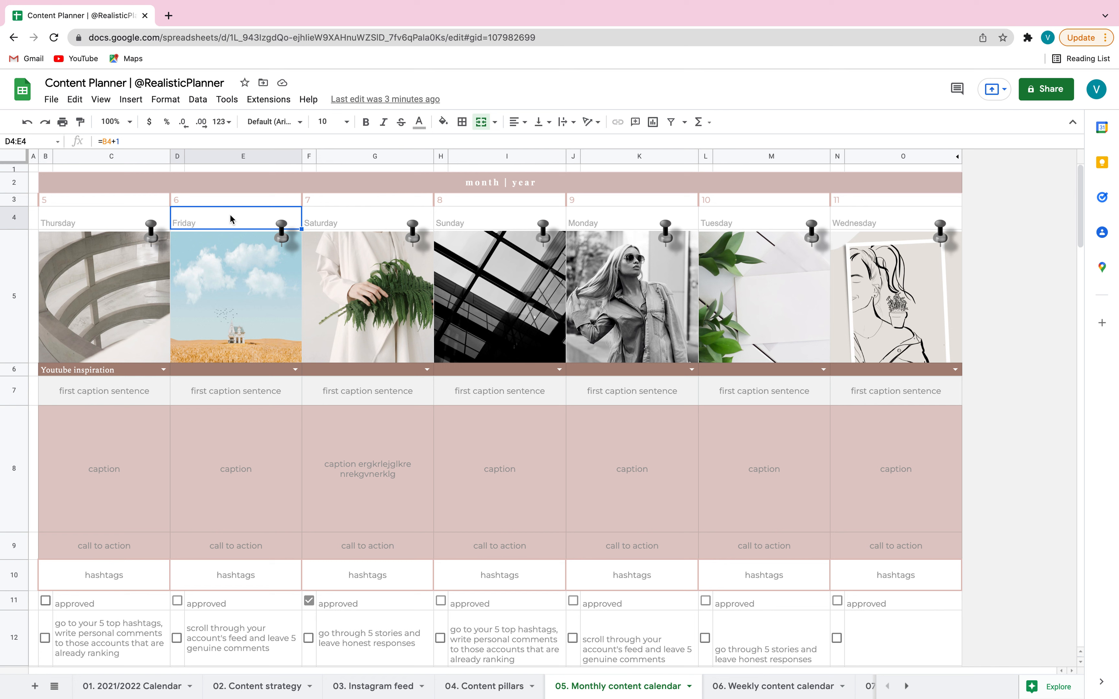
pyautogui.click(98, 225)
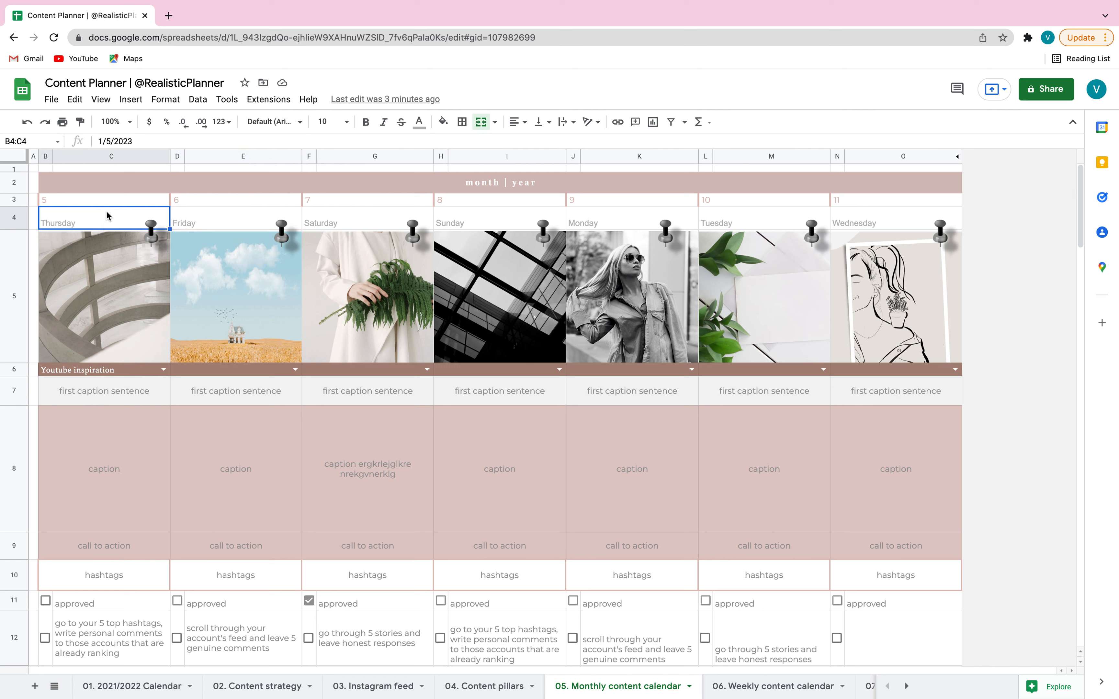
pyautogui.click(214, 220)
pyautogui.click(101, 224)
# Replace the Friday heading in D4 with Saturday and autofill the weekday sequence across row 4 to column O
pyautogui.click(234, 225)
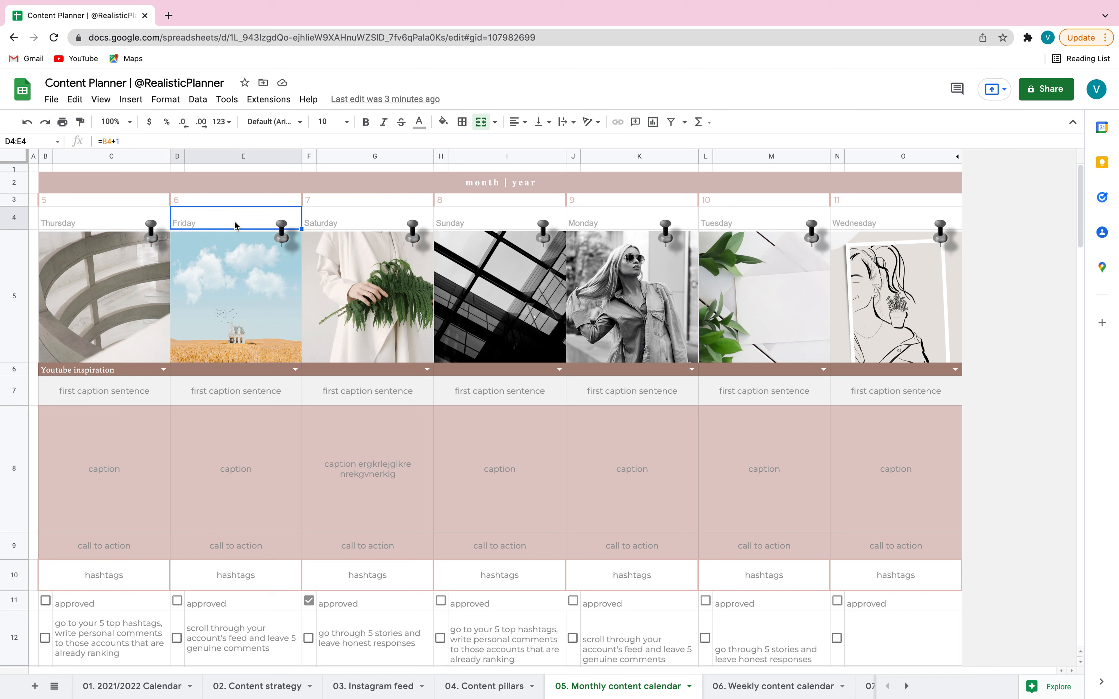
pyautogui.write('Saturday')
pyautogui.press('Return')
pyautogui.click(213, 217)
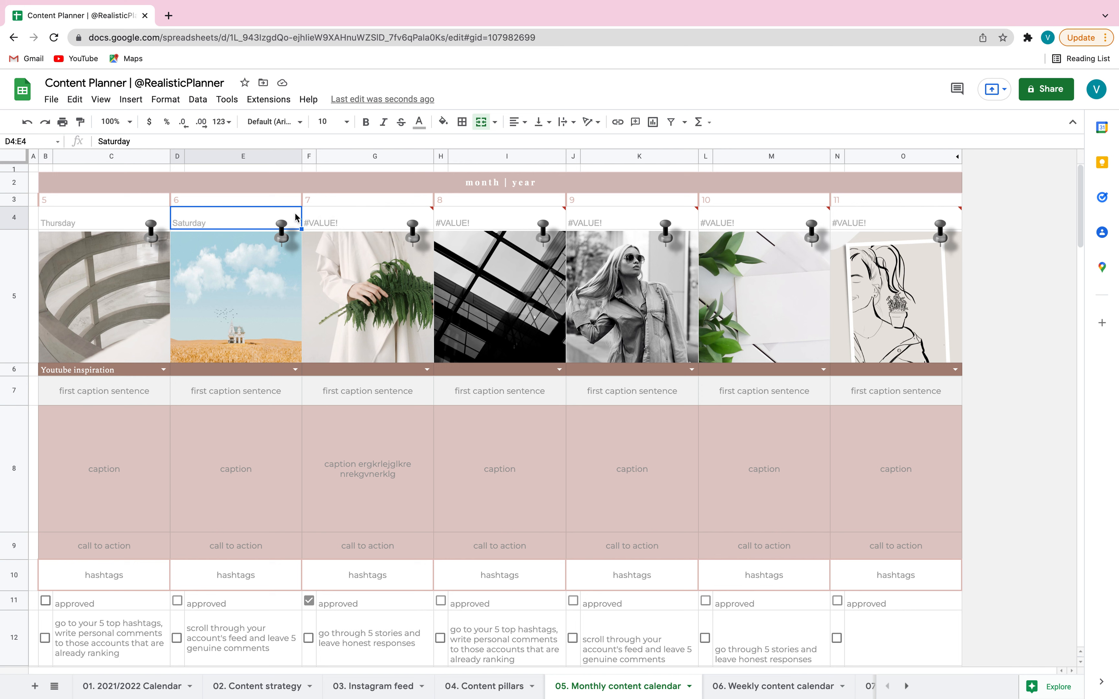
pyautogui.moveTo(302, 227); pyautogui.dragTo(188, 279)
pyautogui.moveTo(302, 228); pyautogui.dragTo(878, 224)
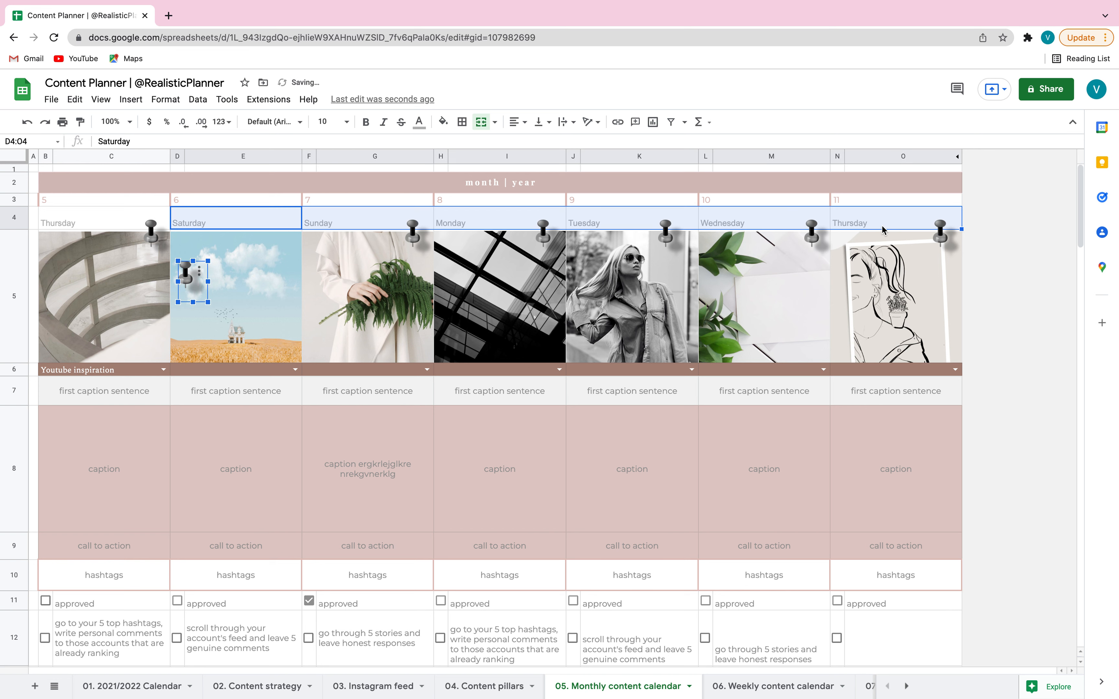
pyautogui.click(277, 226)
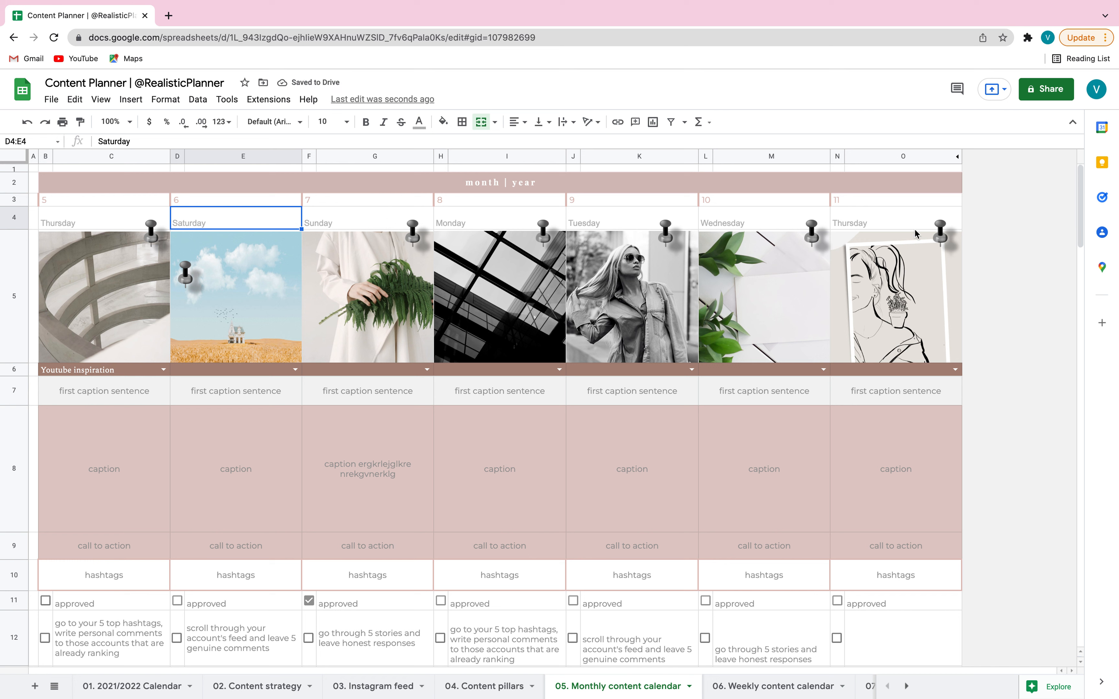
# Try replacing the date formula above the Saturday heading, in D3, with the number 7
pyautogui.click(207, 203)
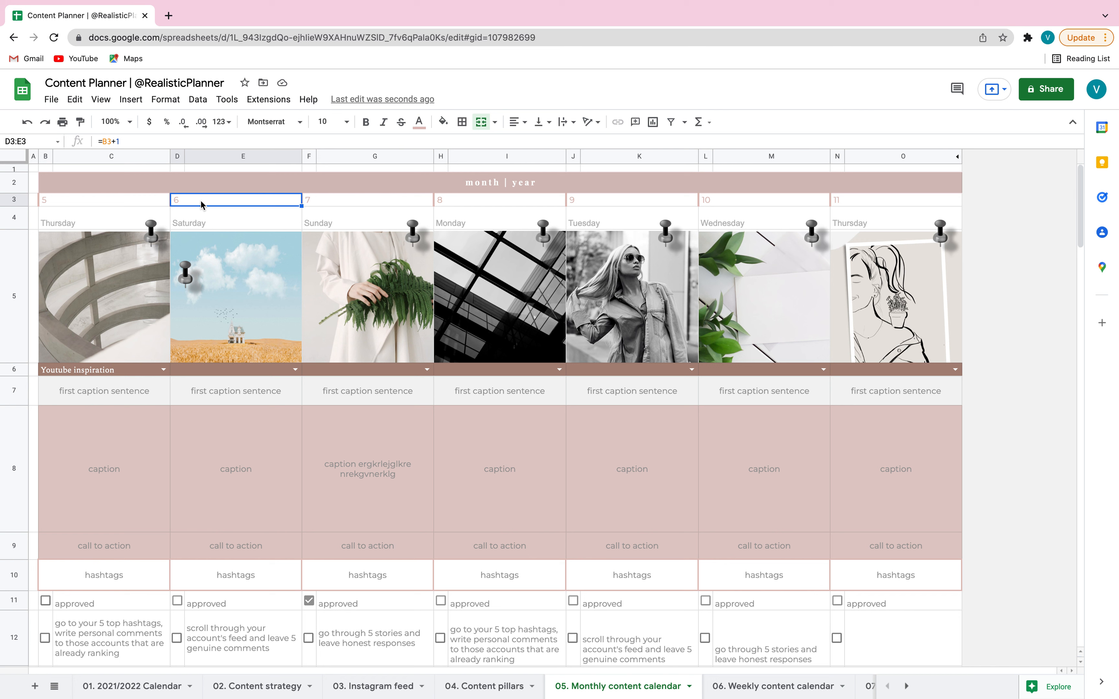
pyautogui.doubleClick(190, 199)
pyautogui.click(229, 210)
pyautogui.doubleClick(202, 201)
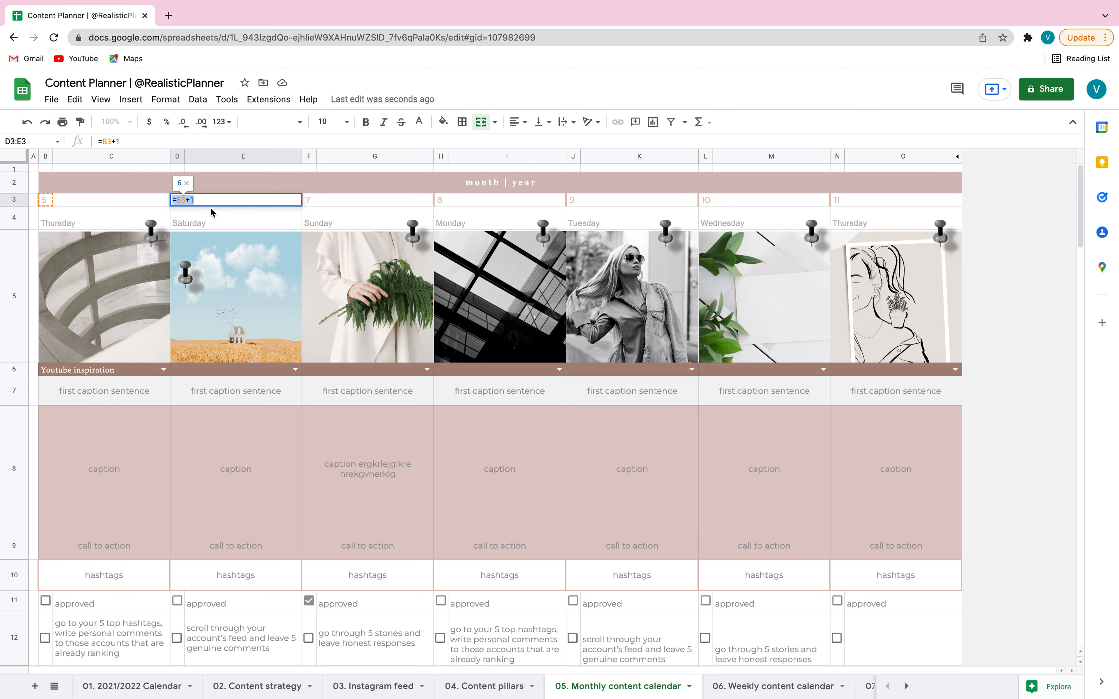
pyautogui.write('7')
pyautogui.press('Return')
pyautogui.click(206, 200)
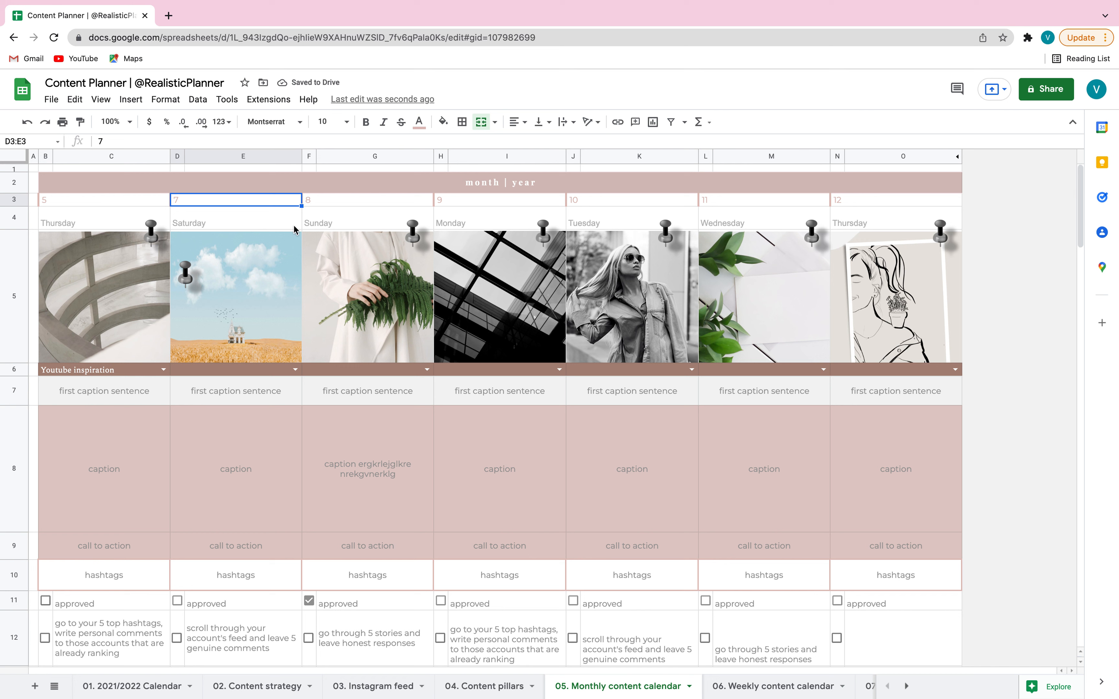
# Check the dates following D3 in row 3 and undo the last date change
pyautogui.click(331, 205)
pyautogui.click(529, 200)
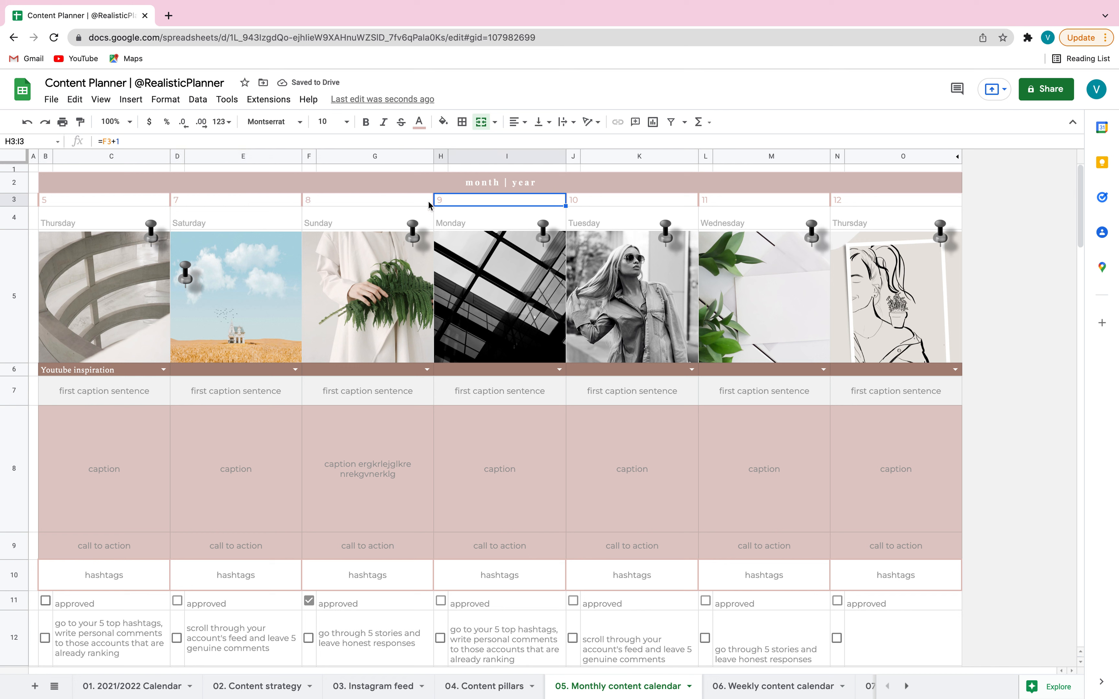
pyautogui.click(260, 201)
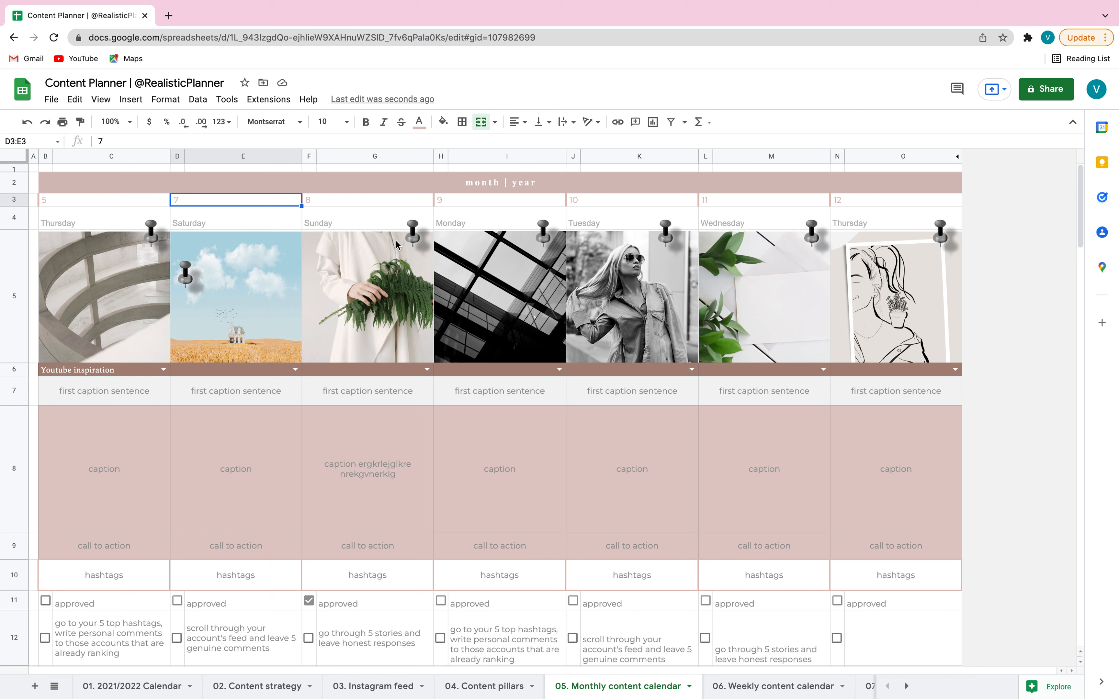
pyautogui.press('super+z')
# Try deleting the image in C12 on the Instagram feed sheet and return to the Monthly content calendar sheet
pyautogui.click(373, 686)
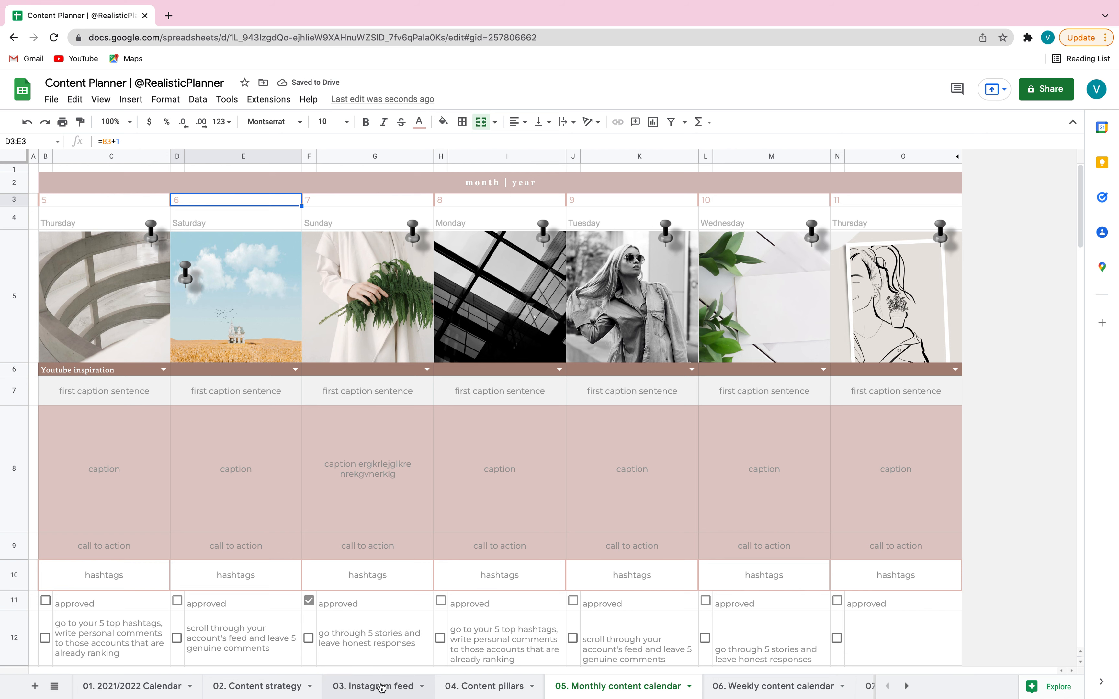
pyautogui.click(419, 514)
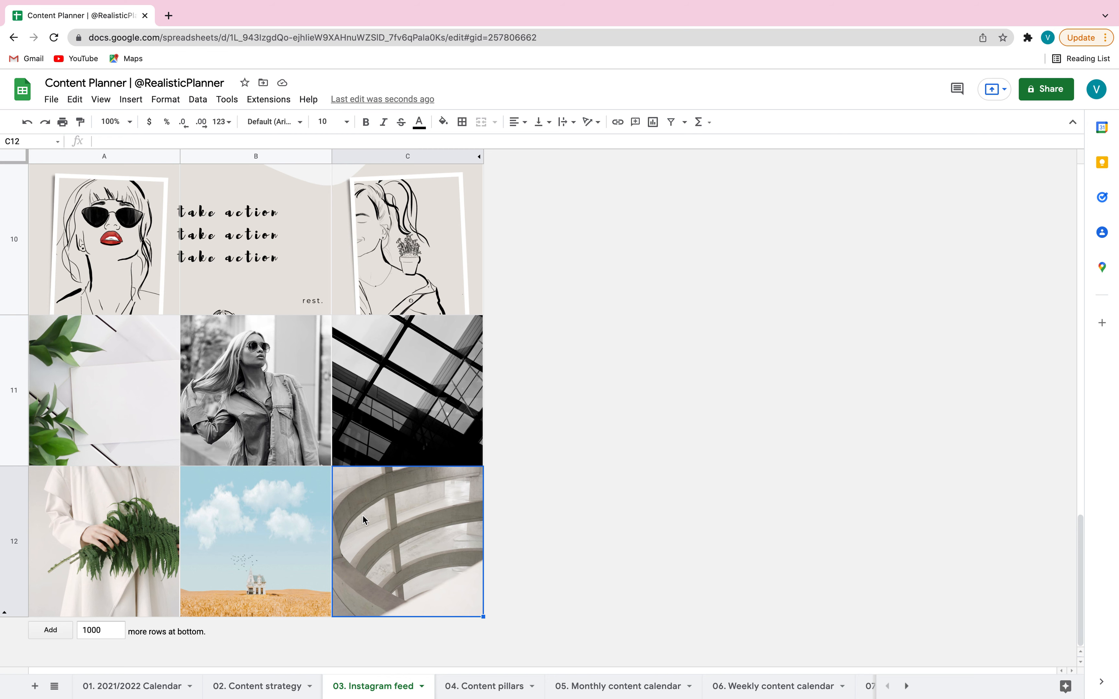
pyautogui.press('Delete')
pyautogui.click(620, 685)
# Try hiding the Thursday post's columns B and C in the monthly calendar
pyautogui.click(116, 156)
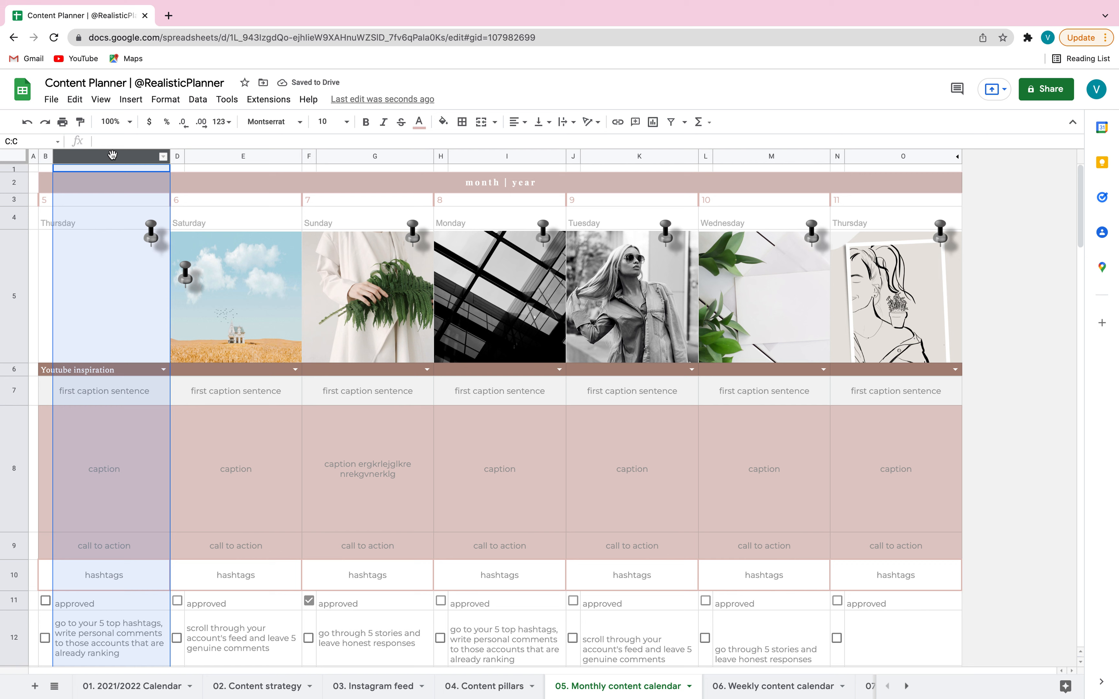
pyautogui.click(133, 156)
pyautogui.rightClick(133, 157)
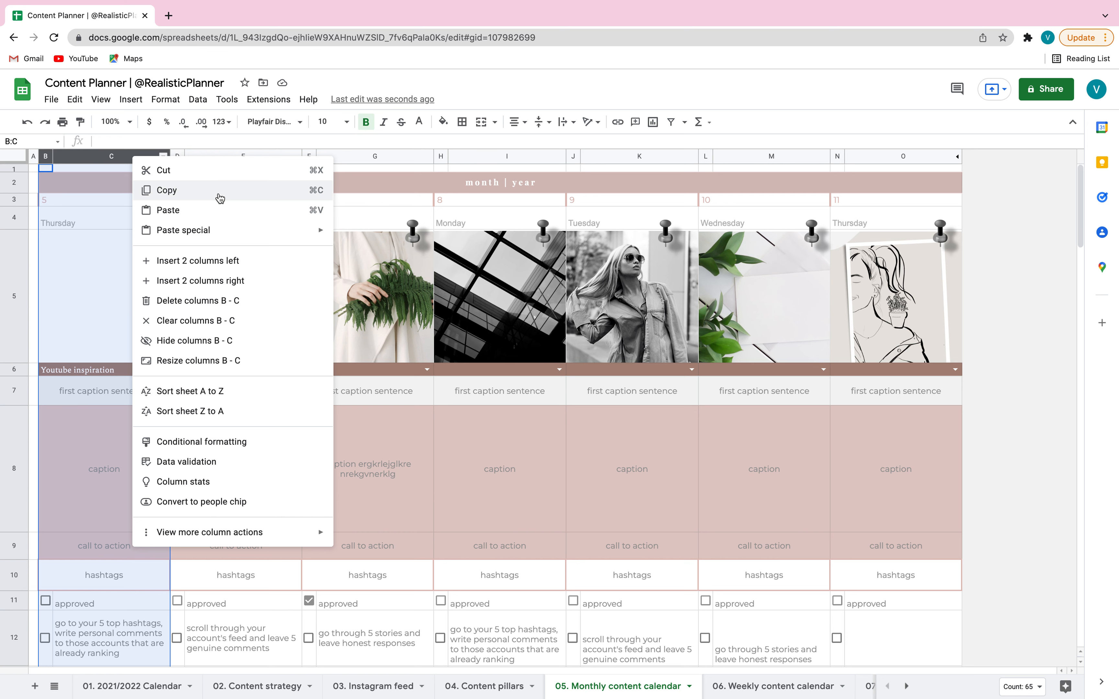
pyautogui.click(204, 341)
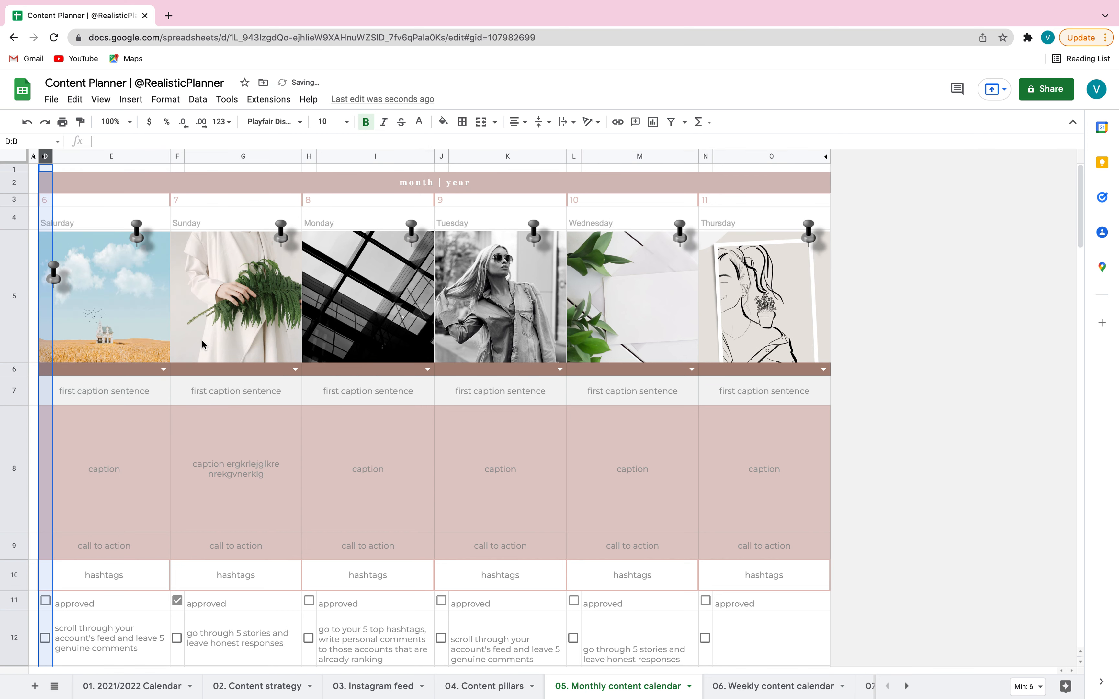
# Highlight the remaining dates in row 3, and undo both the column hiding and the Instagram feed image deletion
pyautogui.click(231, 466)
pyautogui.moveTo(60, 201); pyautogui.dragTo(763, 199)
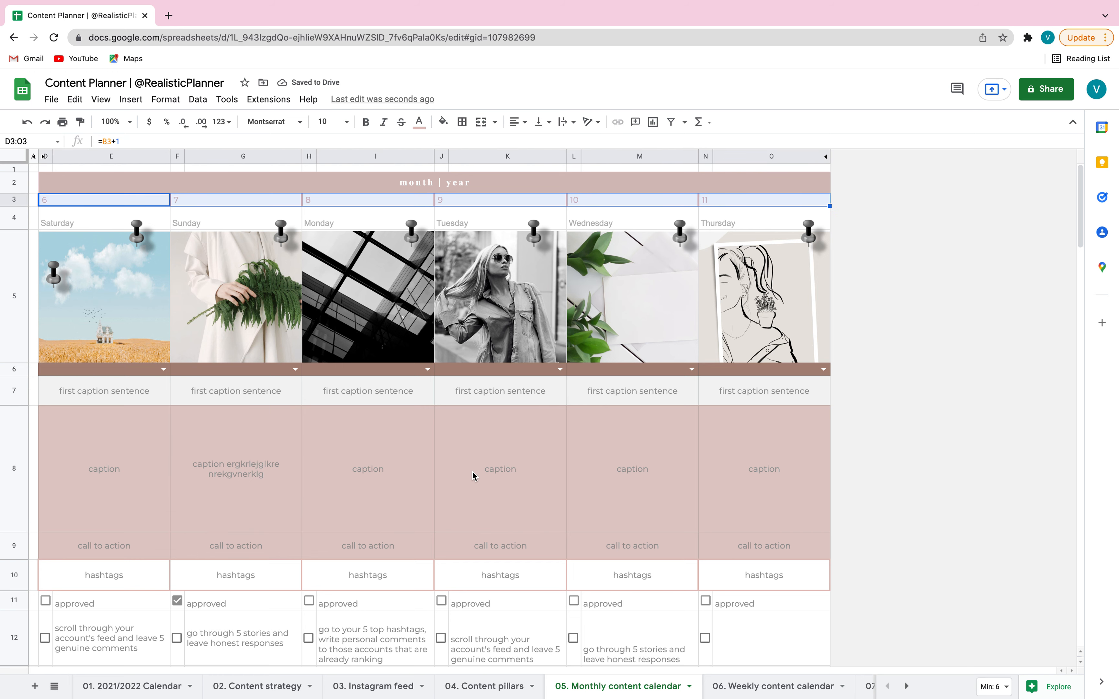
pyautogui.hotkey('ctrl', 'z')
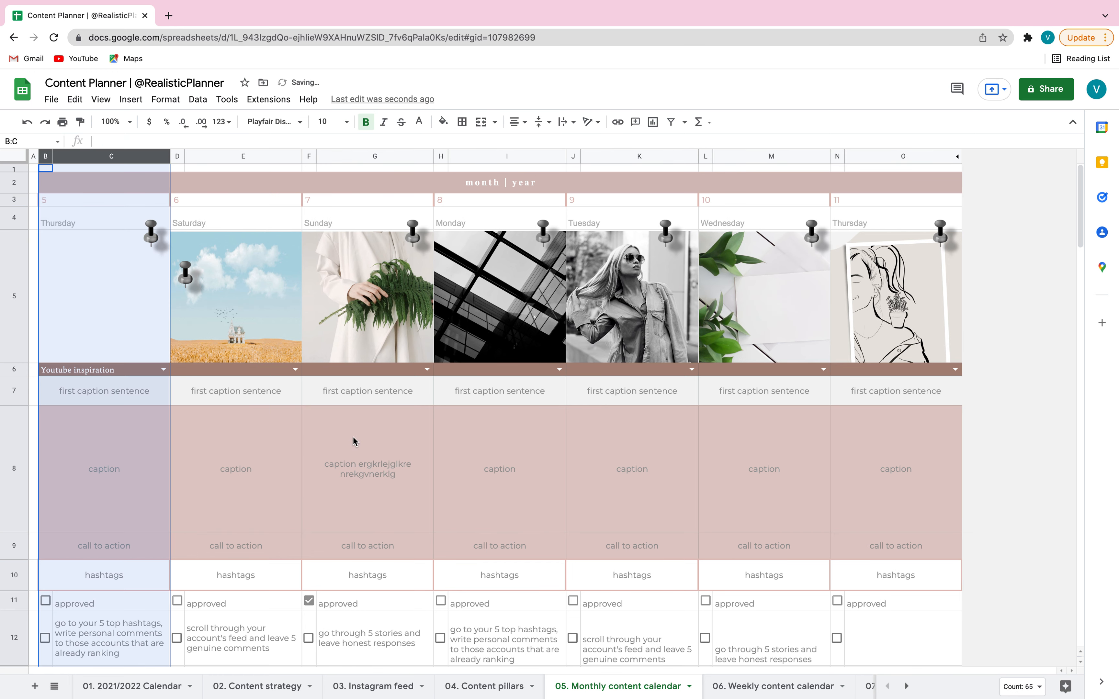
pyautogui.hotkey('ctrl', 'z')
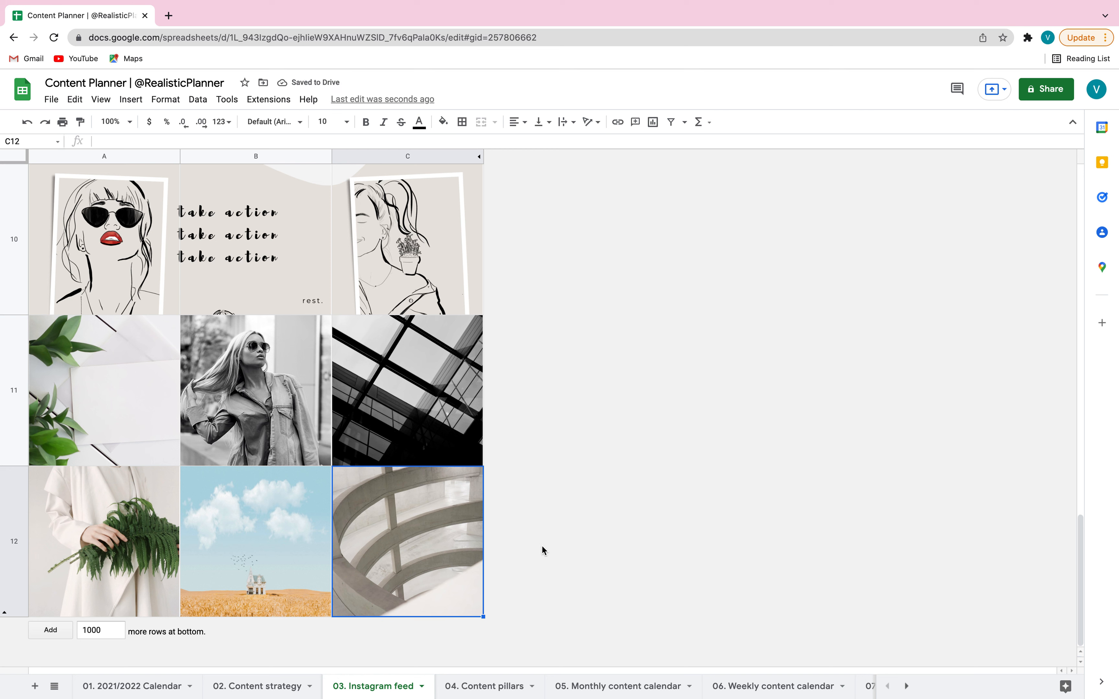
# Insert one column to the left of the "first sentence" column on the Weekly content calendar sheet
pyautogui.click(625, 686)
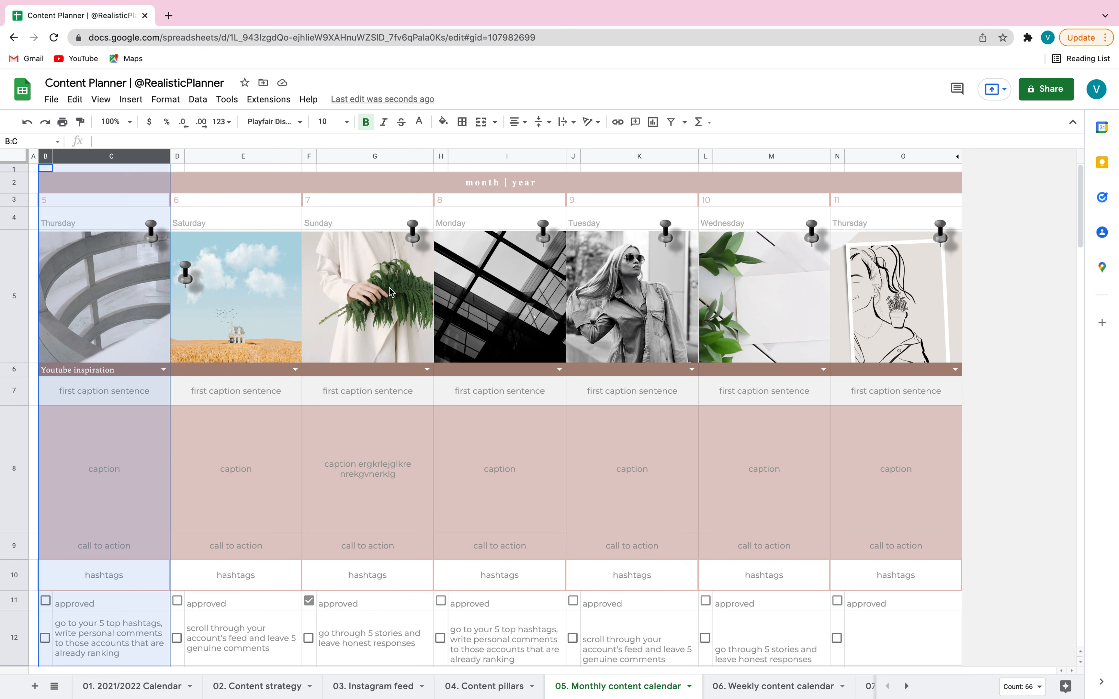
pyautogui.click(781, 687)
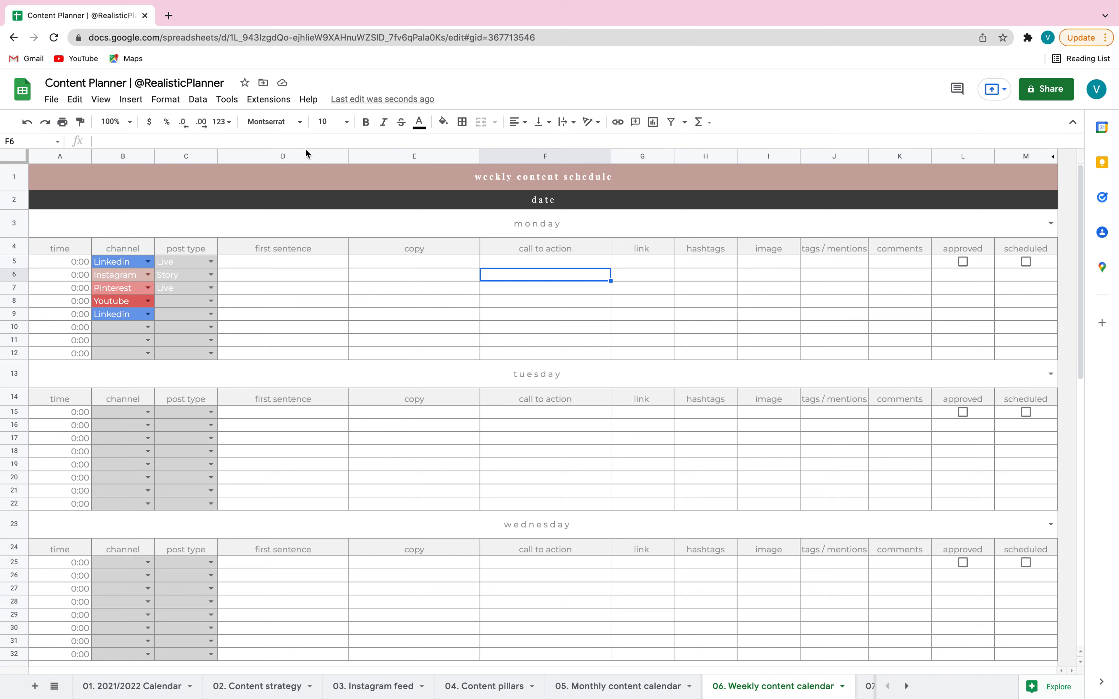
pyautogui.click(283, 156)
pyautogui.rightClick(294, 154)
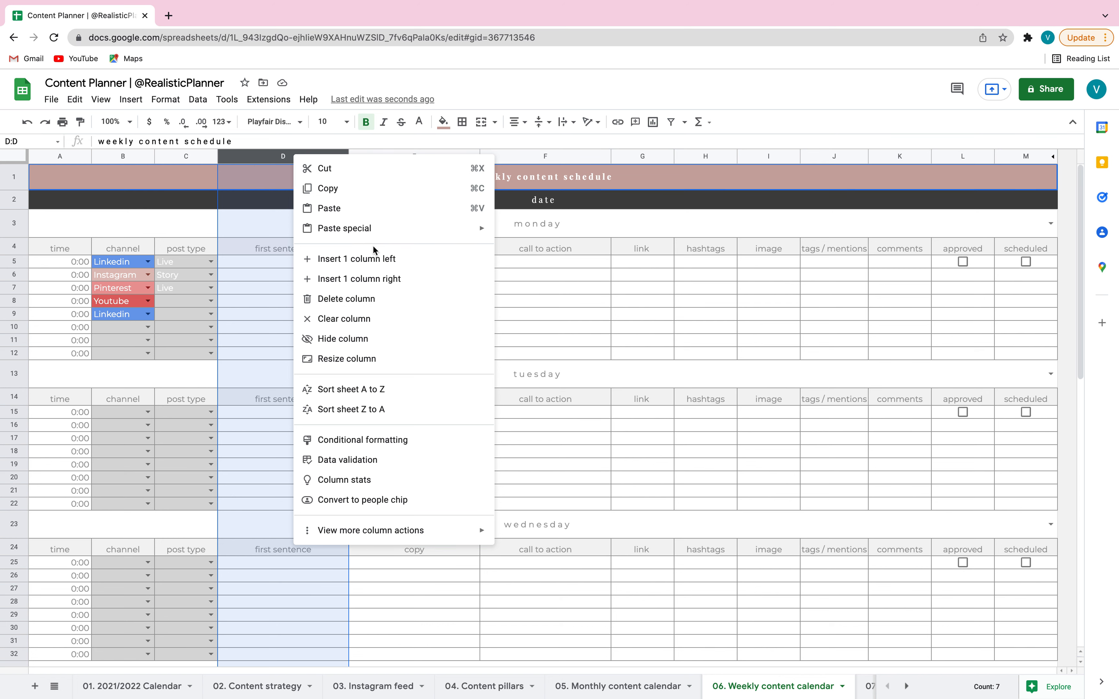
pyautogui.click(358, 260)
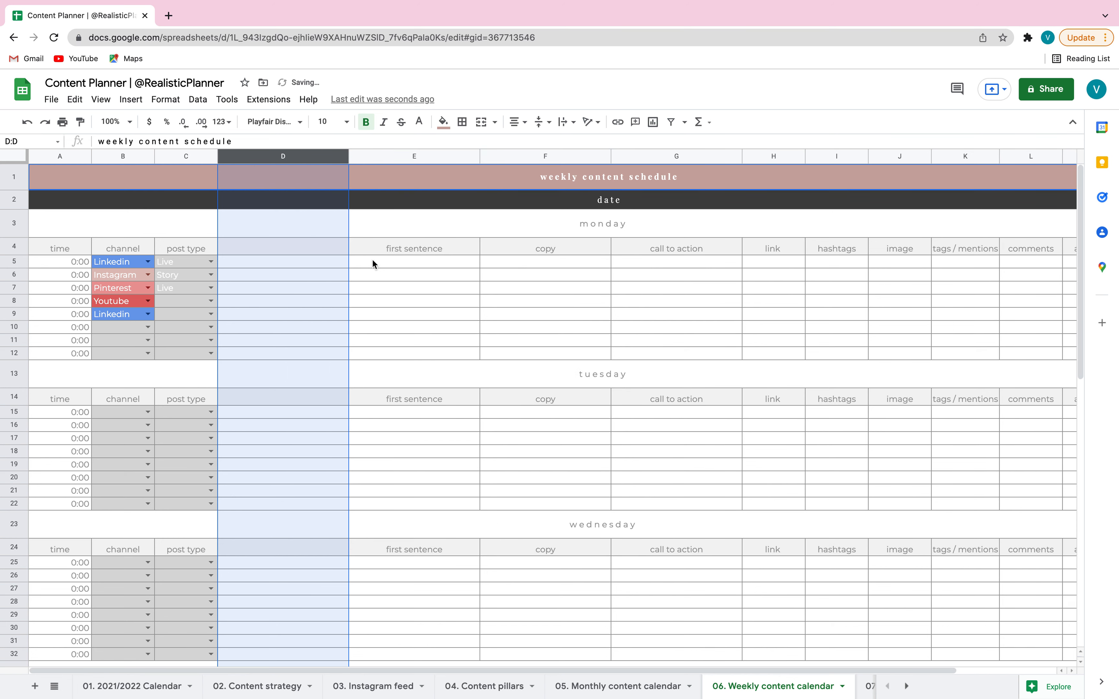
pyautogui.click(375, 262)
# Enter "photo" as the header of the new column in cell D4 of Monday's table
pyautogui.click(303, 248)
pyautogui.write('photo')
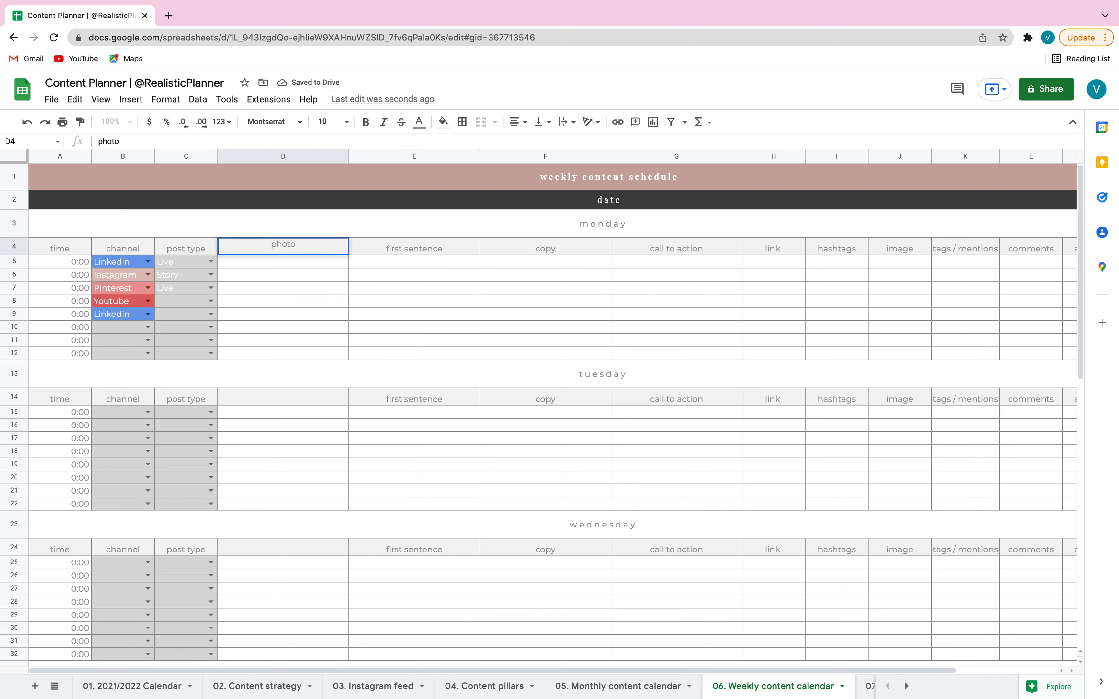
pyautogui.click(426, 341)
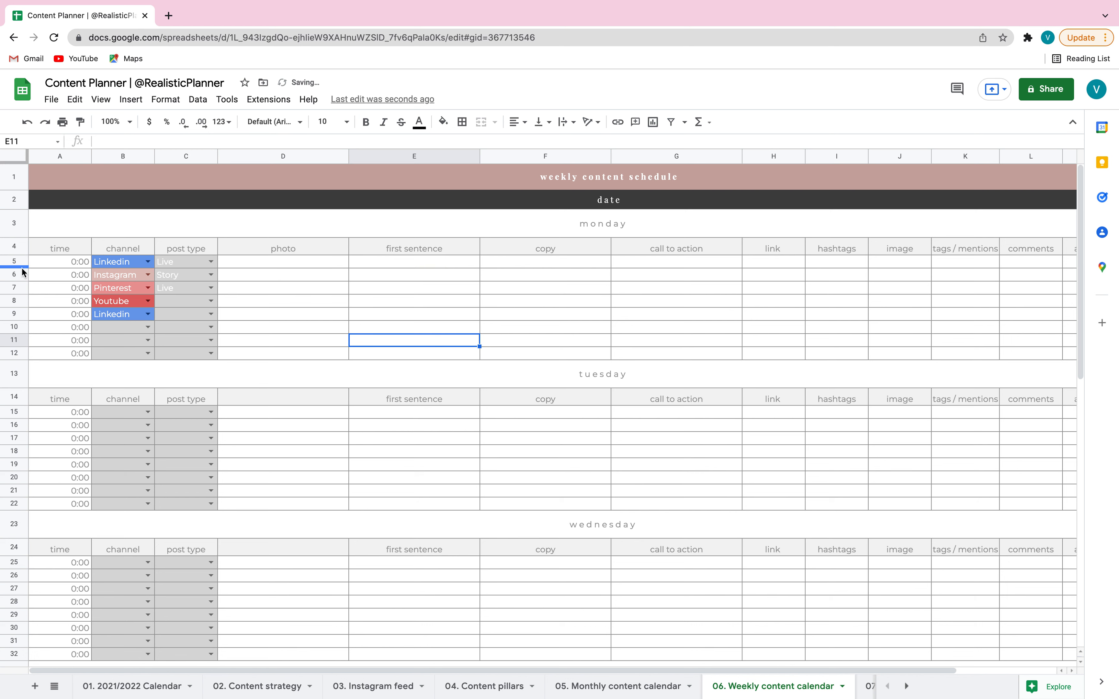
# Increase the height of the entry rows in all seven daily tables, Monday through Sunday, to the same much taller size
pyautogui.moveTo(17, 261); pyautogui.dragTo(18, 354)
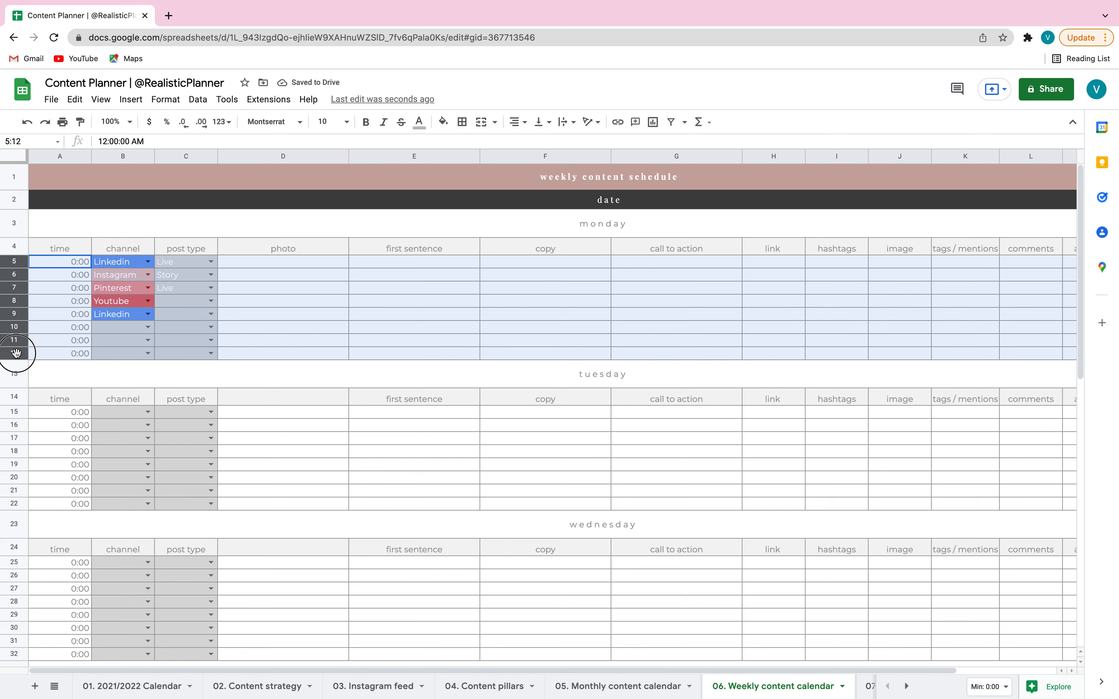
pyautogui.moveTo(14, 411); pyautogui.dragTo(14, 503)
pyautogui.moveTo(18, 565); pyautogui.dragTo(15, 605)
pyautogui.scroll(-9, 13, 606)
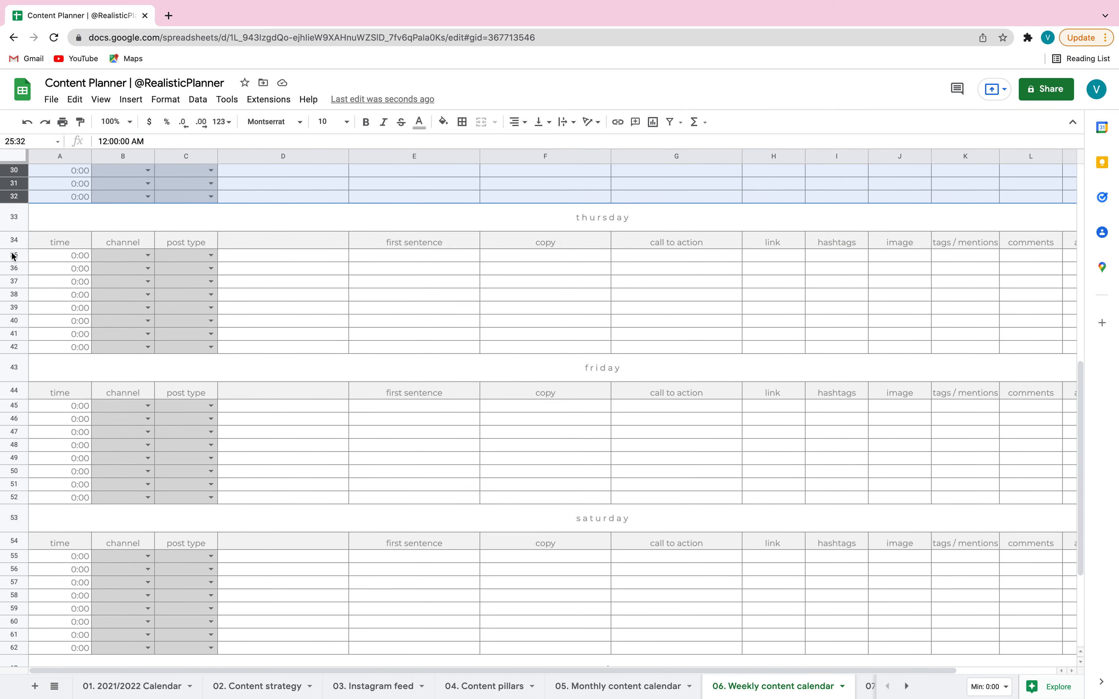
pyautogui.moveTo(14, 255); pyautogui.dragTo(27, 346)
pyautogui.scroll(-3, 143, 366)
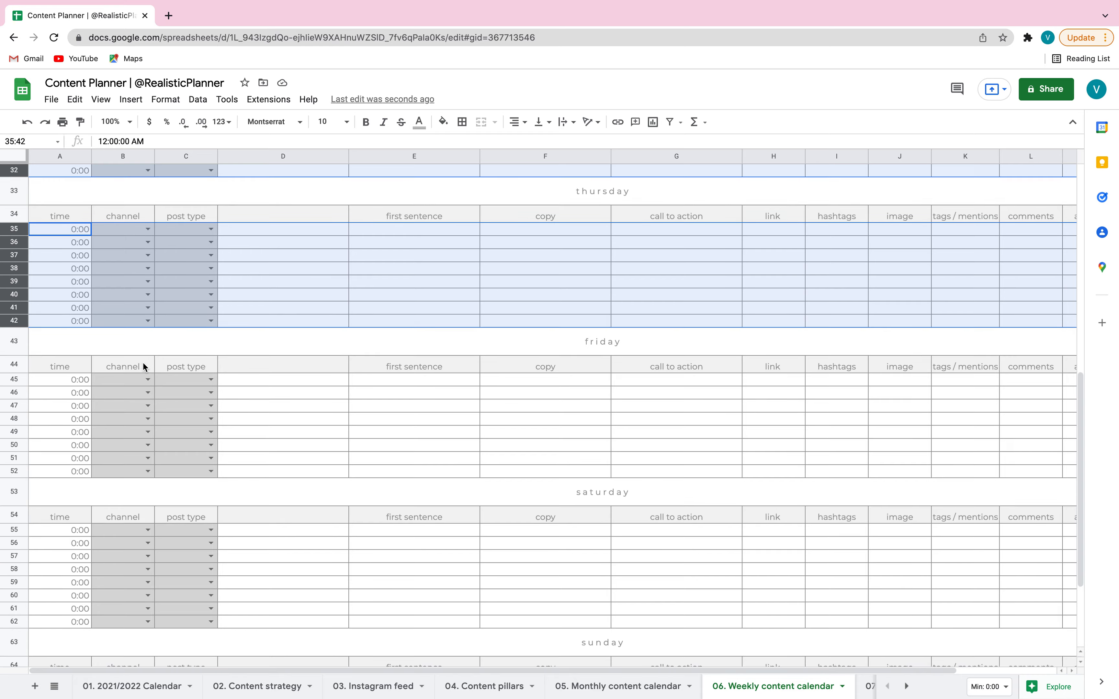
pyautogui.moveTo(12, 282); pyautogui.dragTo(25, 374)
pyautogui.moveTo(23, 437); pyautogui.dragTo(14, 636)
pyautogui.scroll(-1, 18, 525)
pyautogui.scroll(1, 138, 310)
pyautogui.scroll(10, 139, 311)
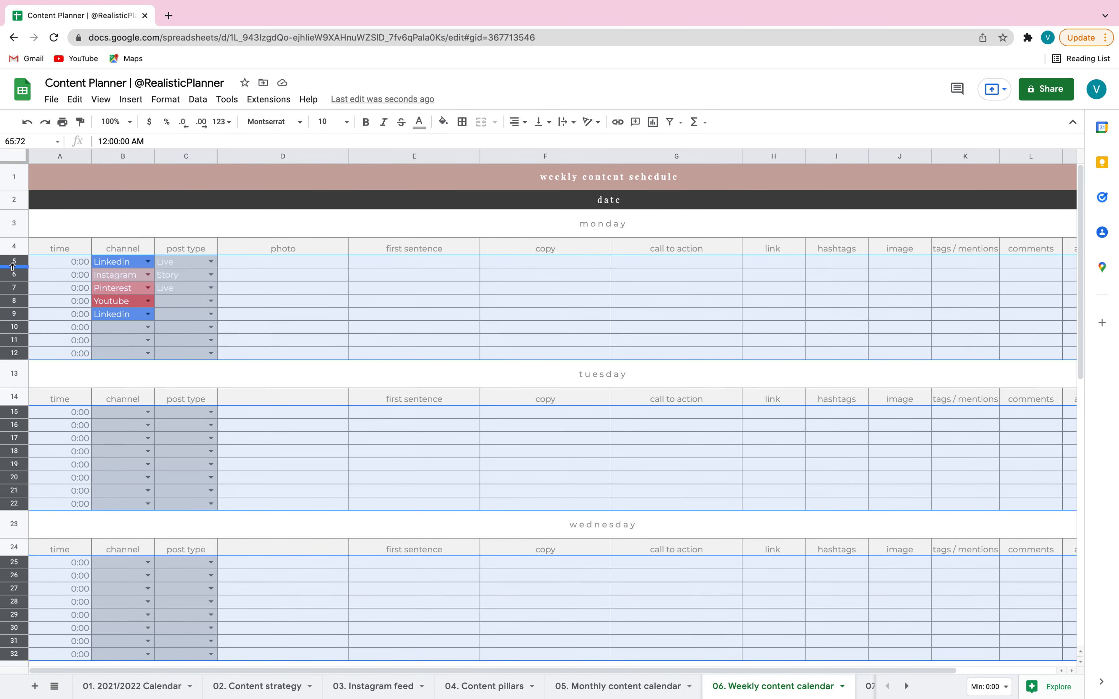
pyautogui.moveTo(13, 267); pyautogui.dragTo(14, 326)
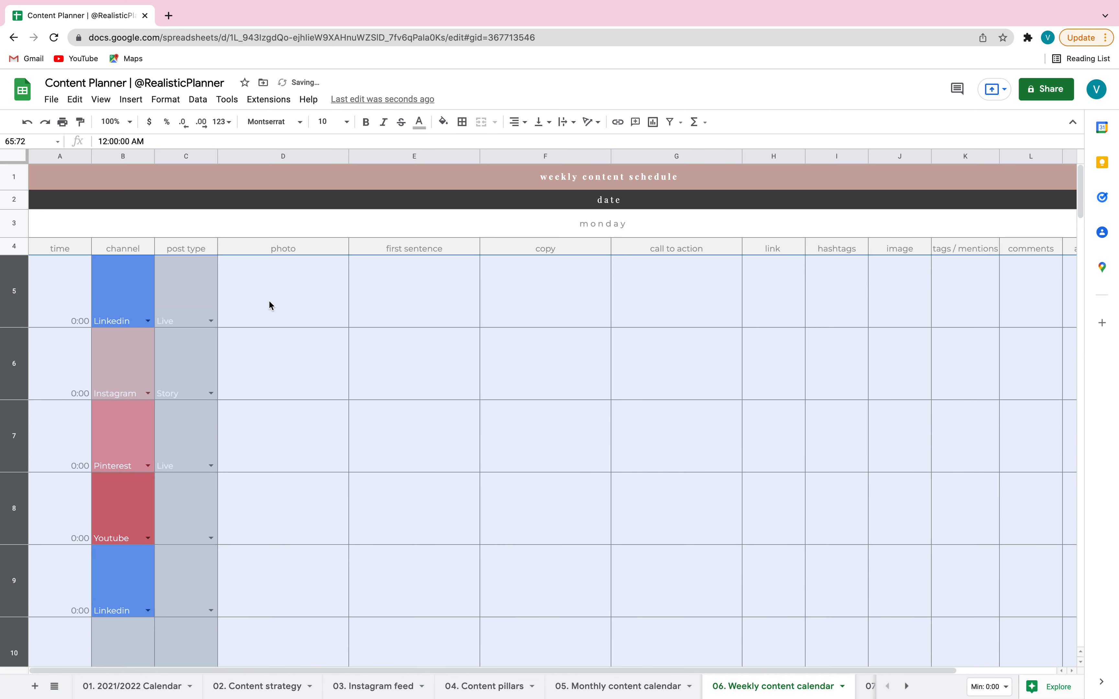
pyautogui.moveTo(16, 327); pyautogui.dragTo(17, 364)
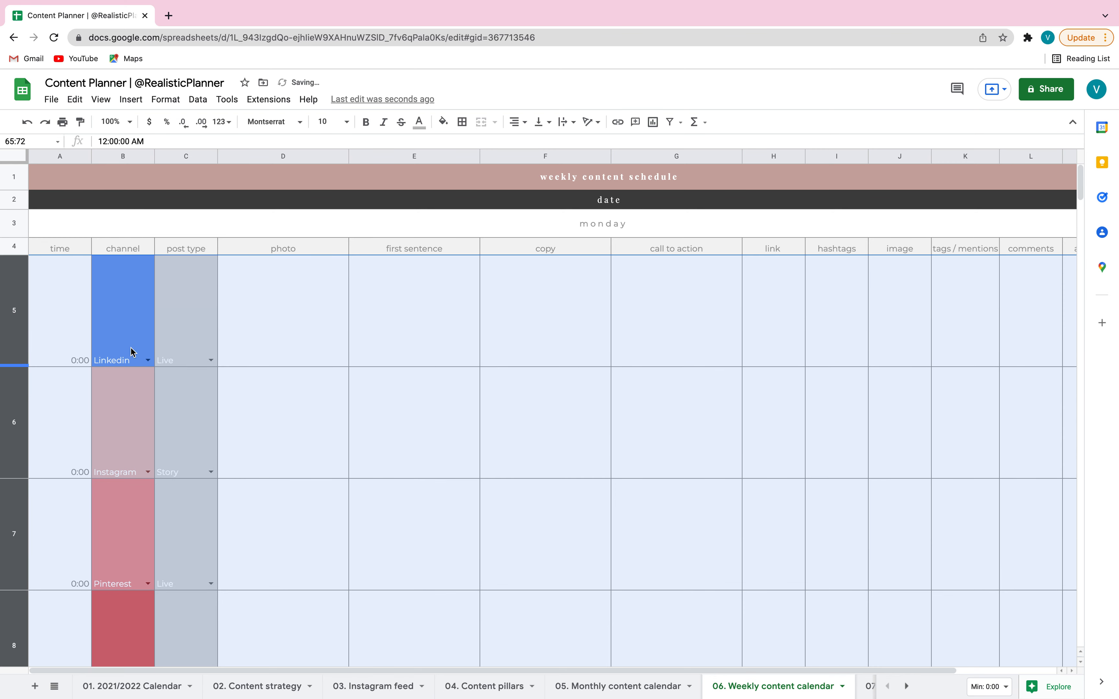
pyautogui.click(537, 341)
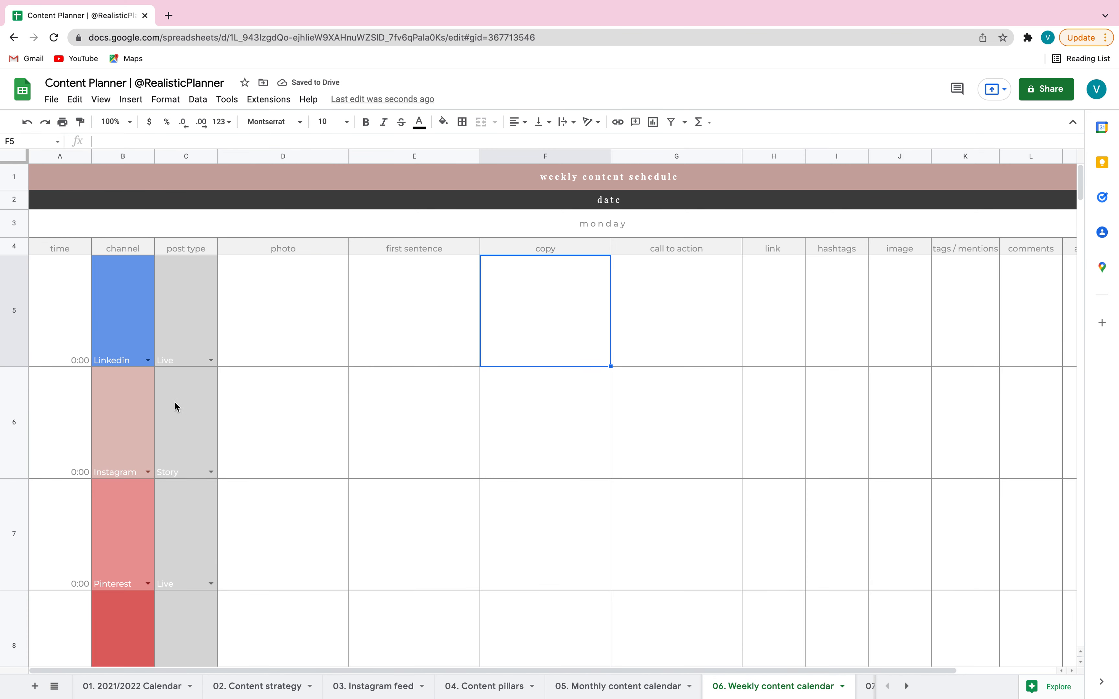
# Set the channel of Monday's first entry in row 5 to Instagram and its post type to Post
pyautogui.click(148, 360)
pyautogui.click(120, 375)
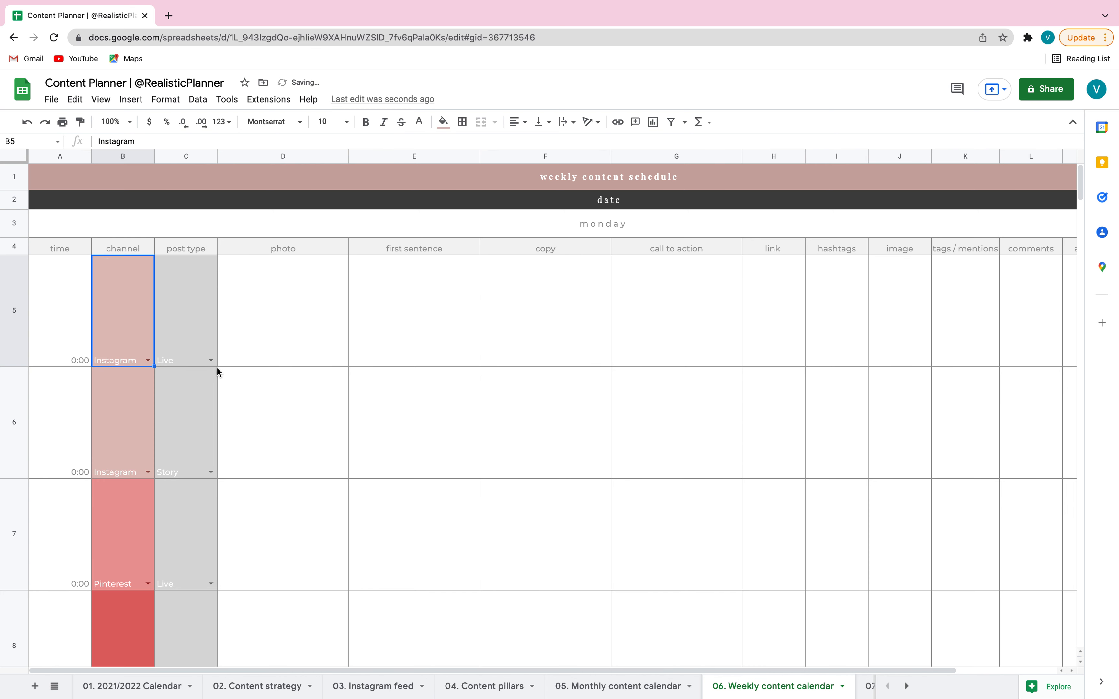
pyautogui.click(211, 360)
pyautogui.click(164, 375)
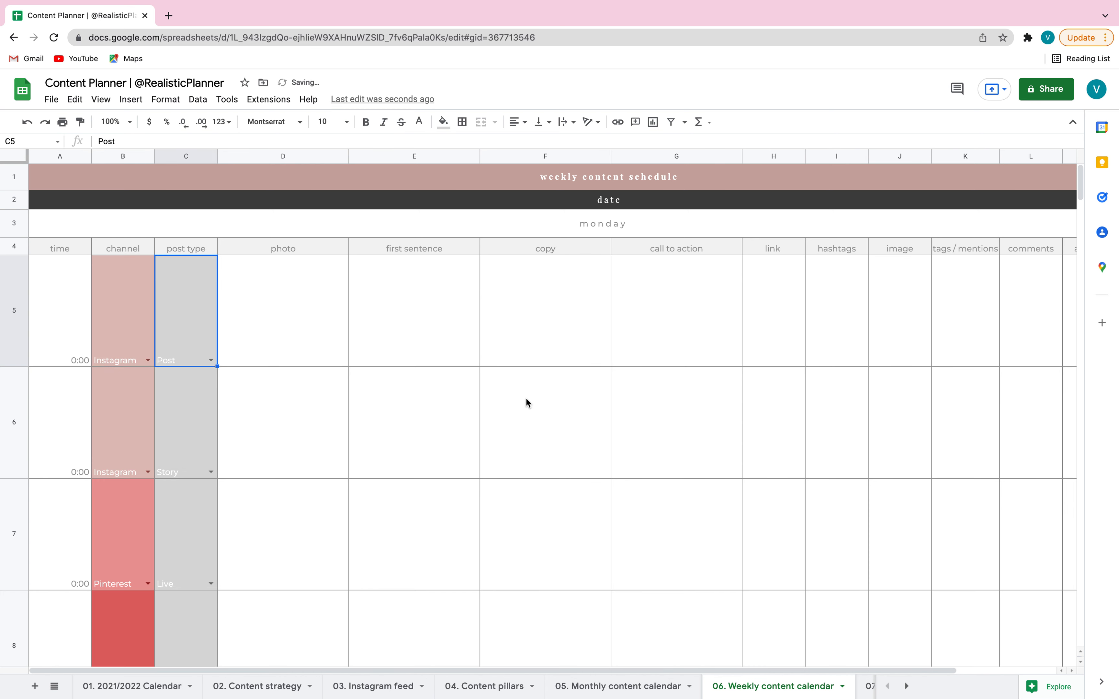
# Start inserting an image in Monday's first photo cell, D5, and search Google Images for "minimal"
pyautogui.click(318, 306)
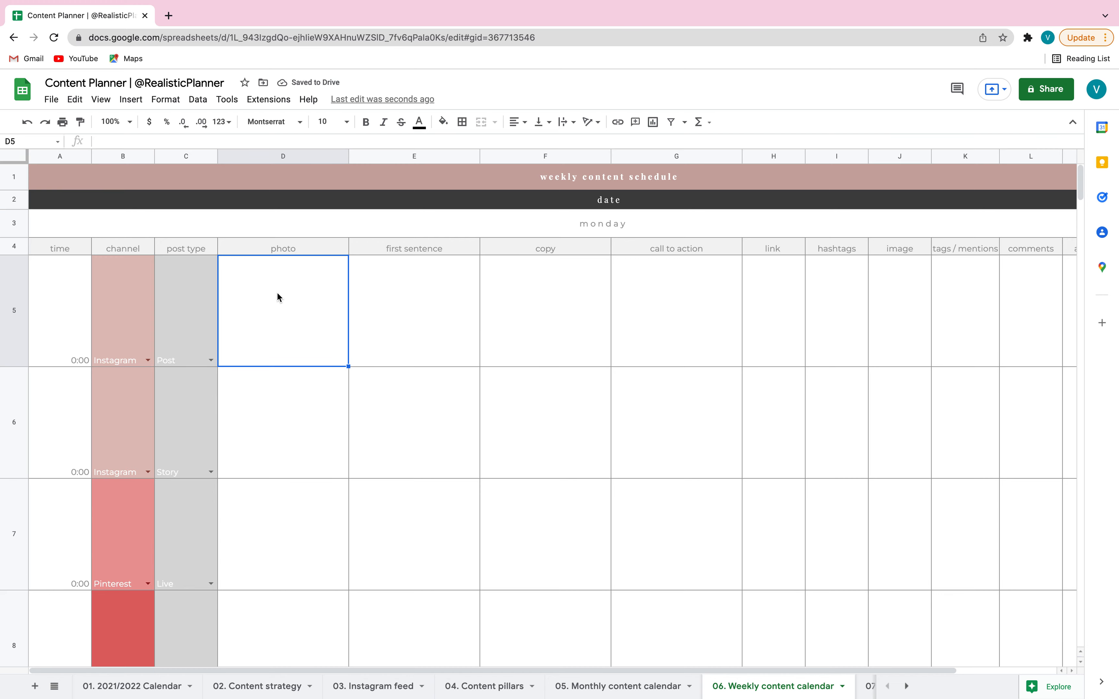
pyautogui.click(166, 14)
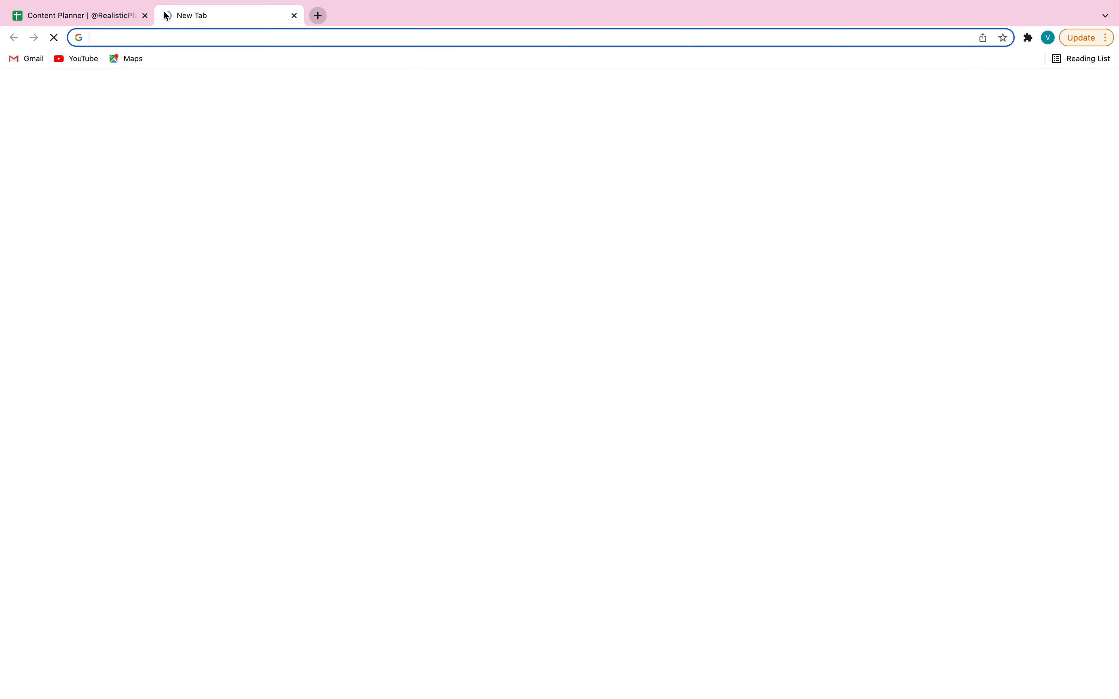
pyautogui.click(74, 14)
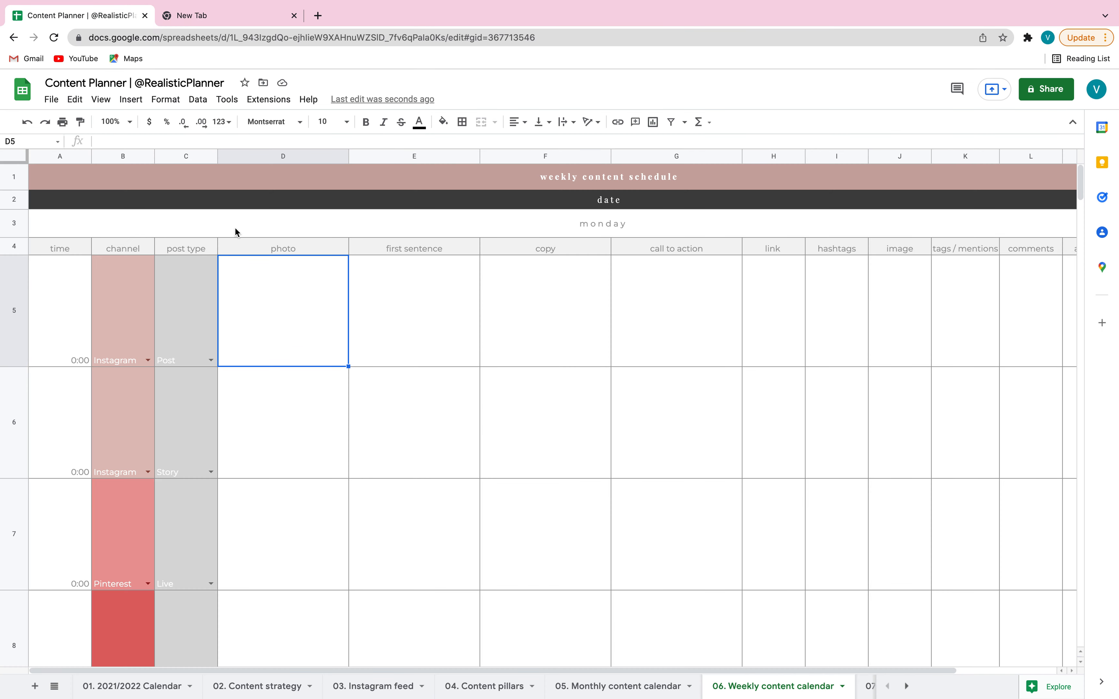
pyautogui.click(130, 99)
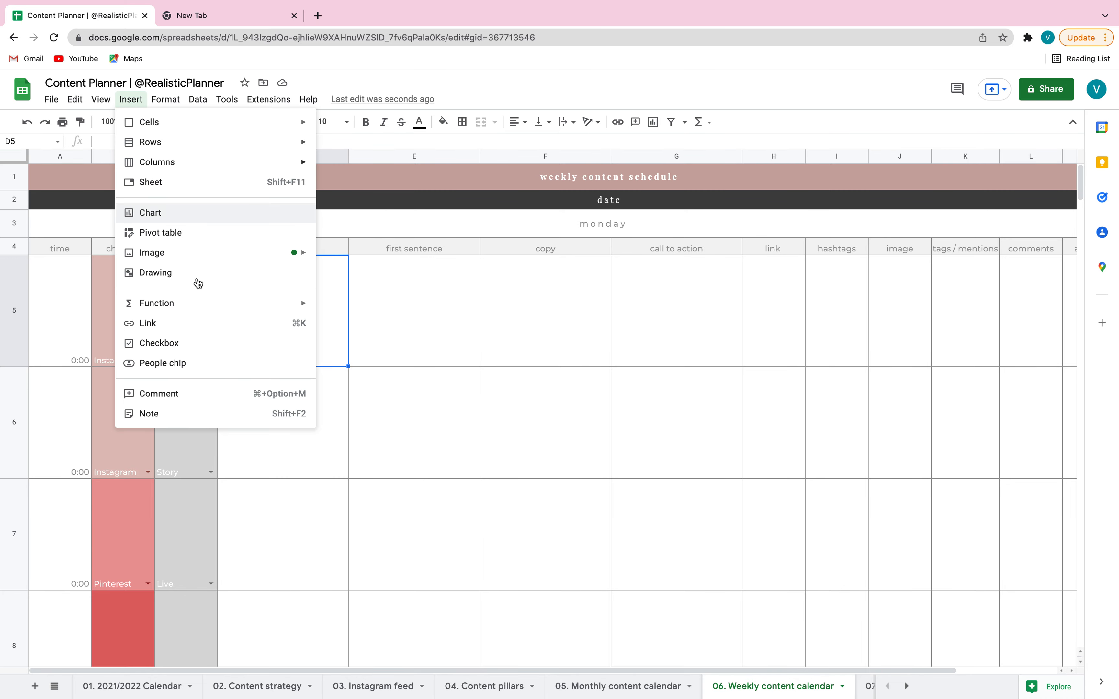
pyautogui.moveTo(187, 265)
pyautogui.click(406, 256)
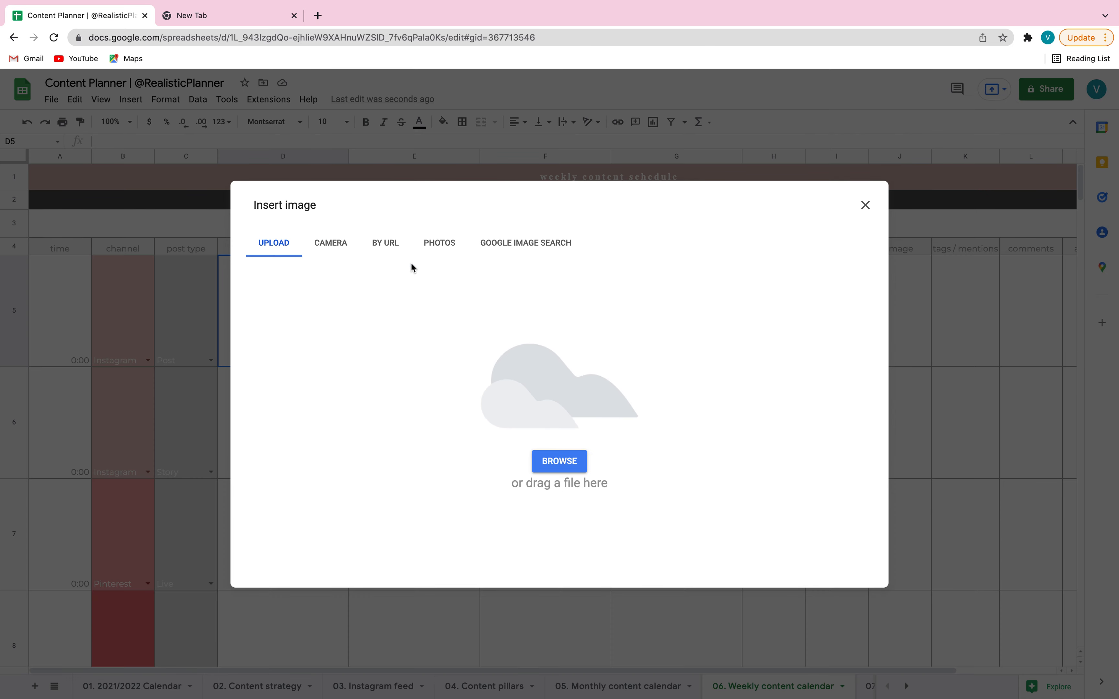
pyautogui.click(515, 249)
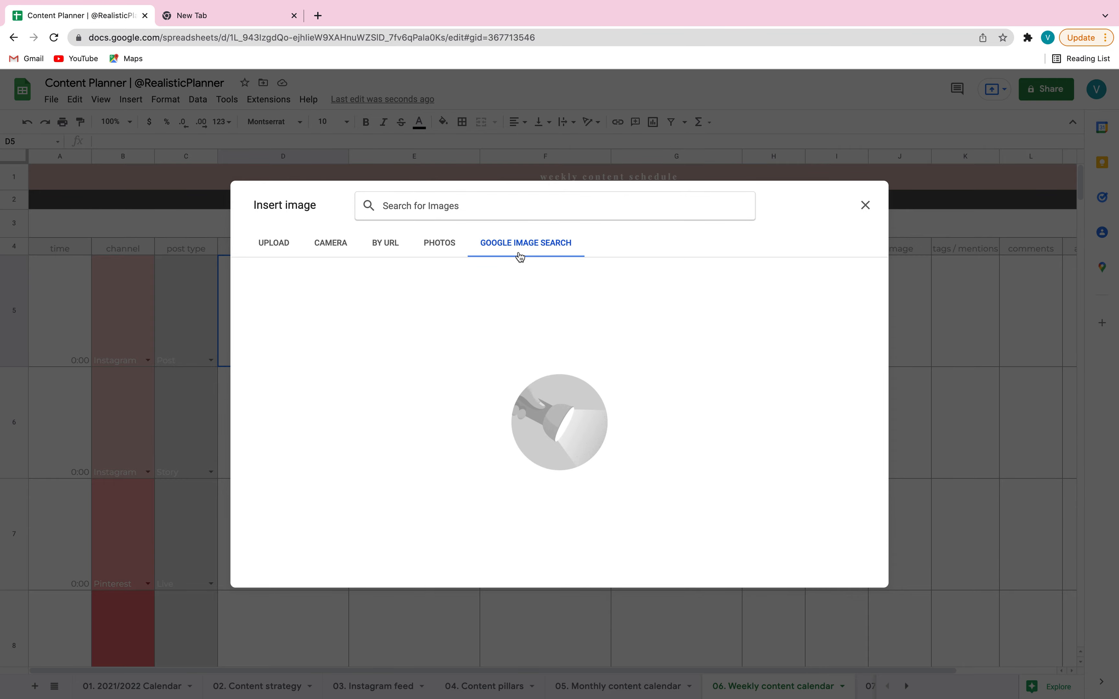
pyautogui.write('min')
pyautogui.press('Return')
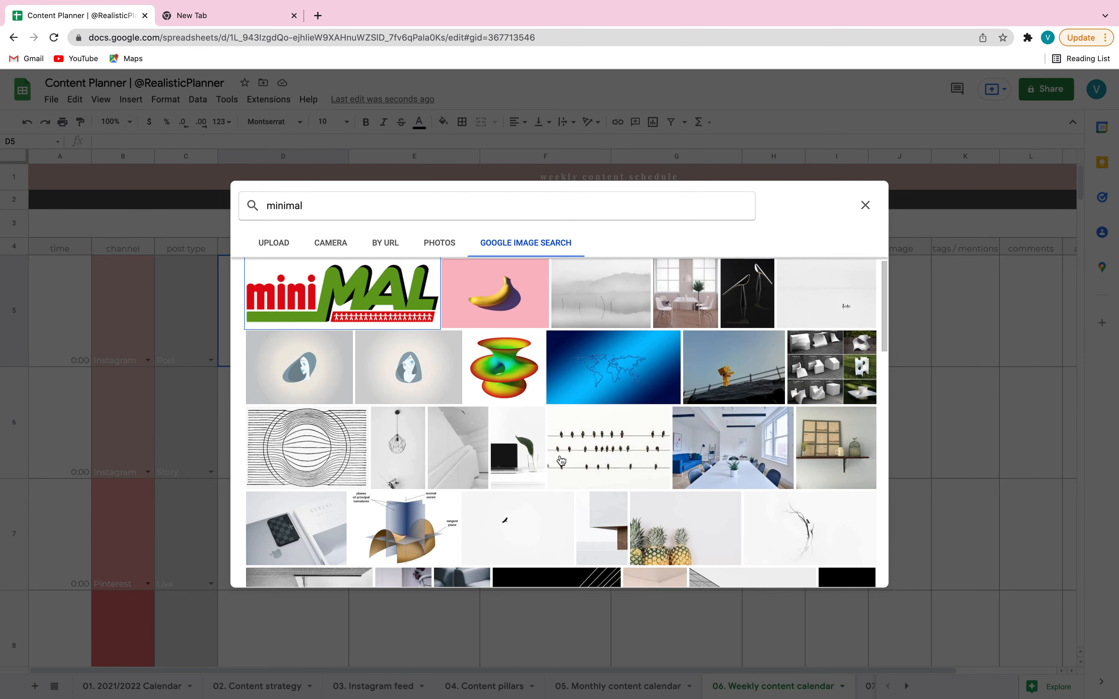
# Browse the "minimal" image results and insert the picture of two bird-like figures on a black background into cell D5
pyautogui.scroll(-5, 561, 460)
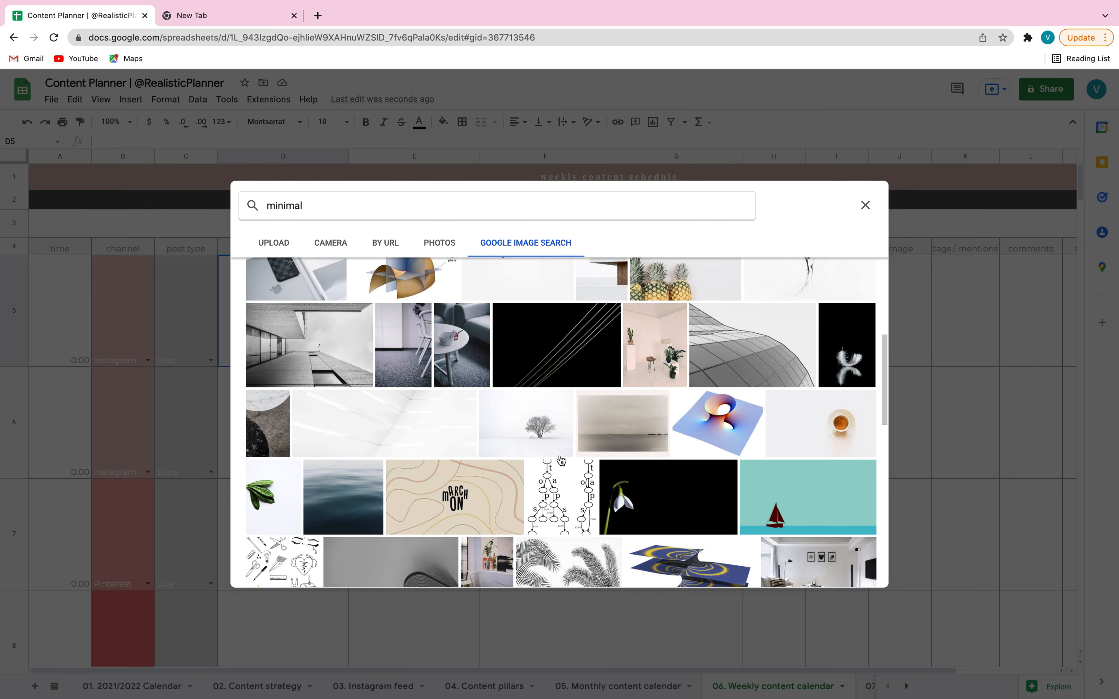
pyautogui.scroll(-3, 561, 460)
pyautogui.scroll(-10, 431, 439)
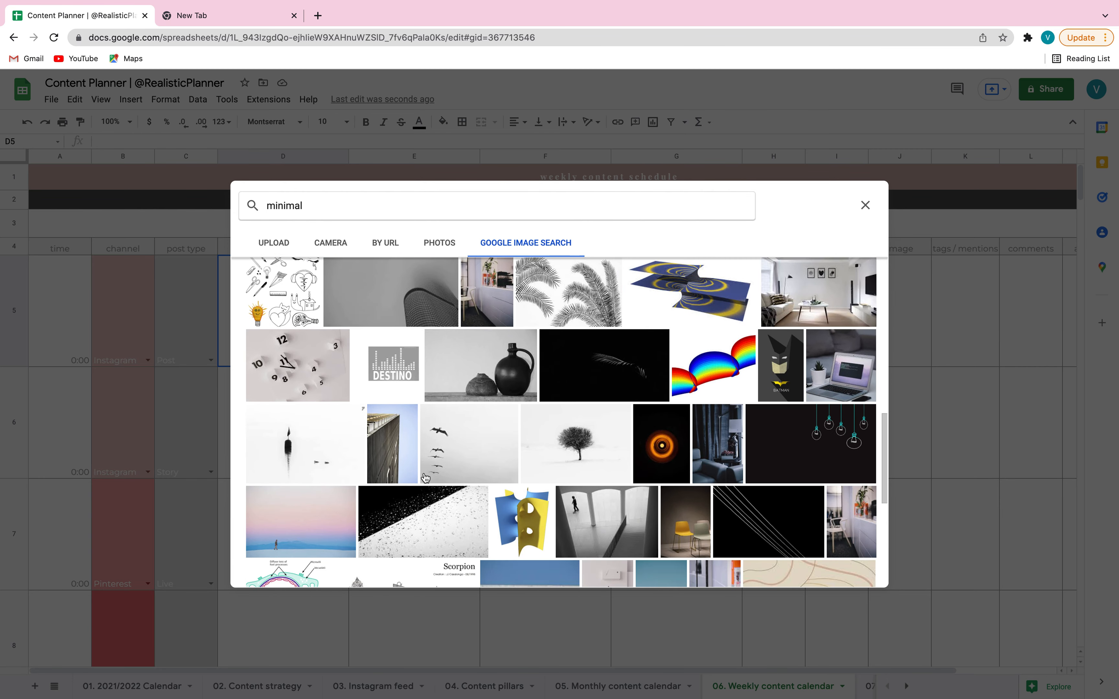
pyautogui.scroll(-10, 425, 479)
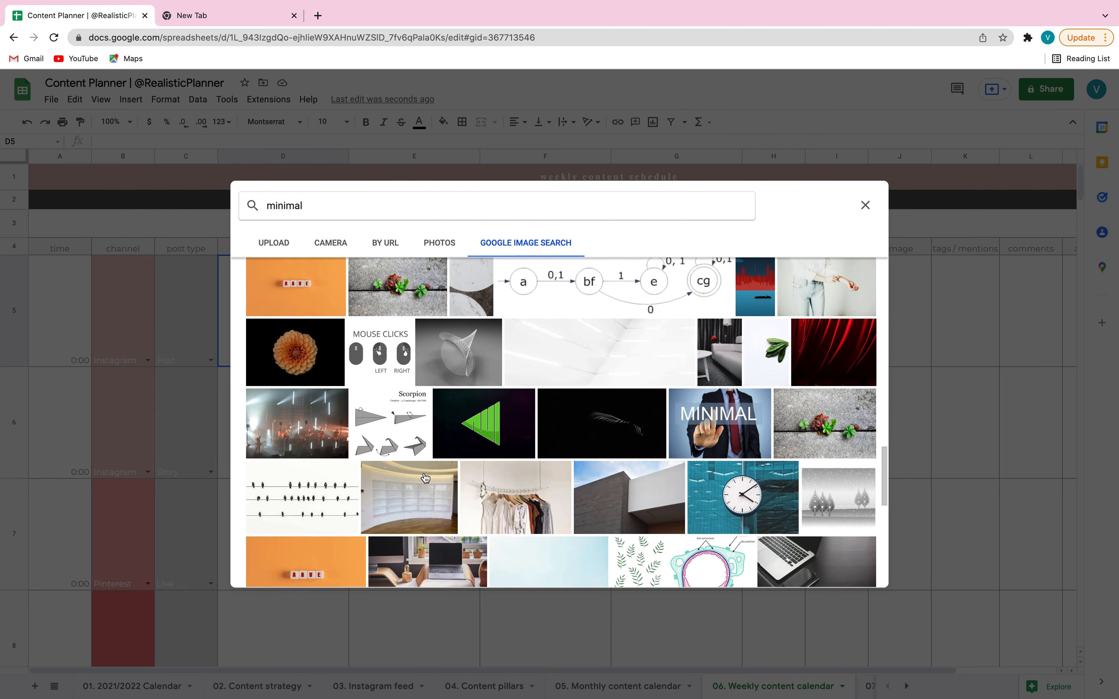
pyautogui.scroll(-1, 426, 478)
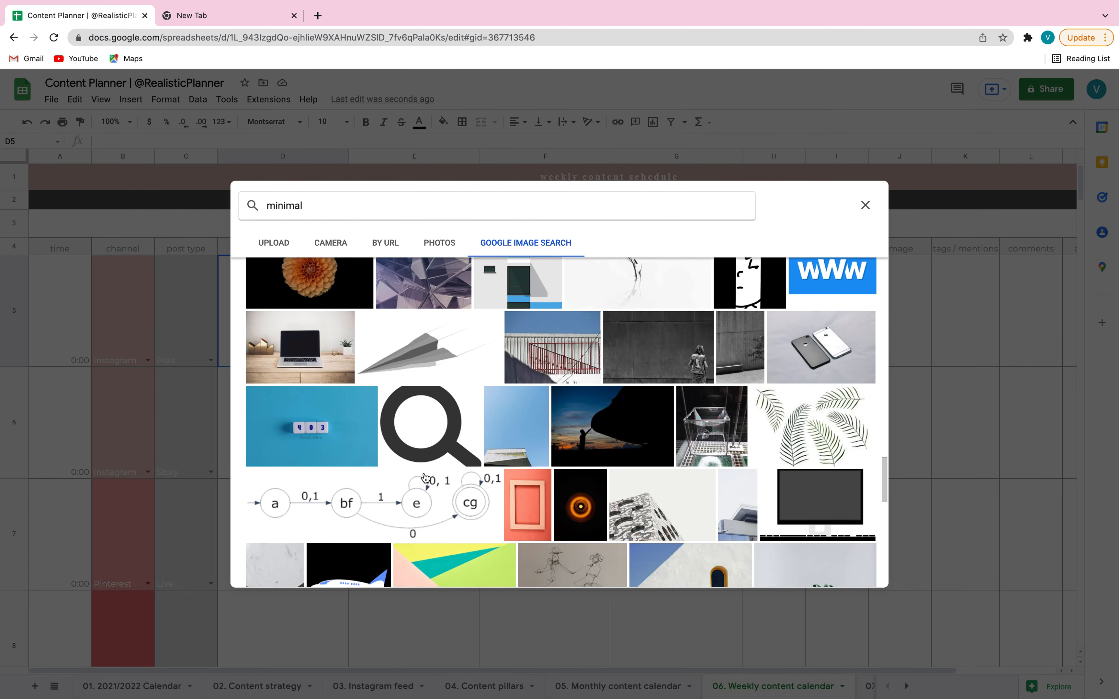
pyautogui.scroll(15, 441, 407)
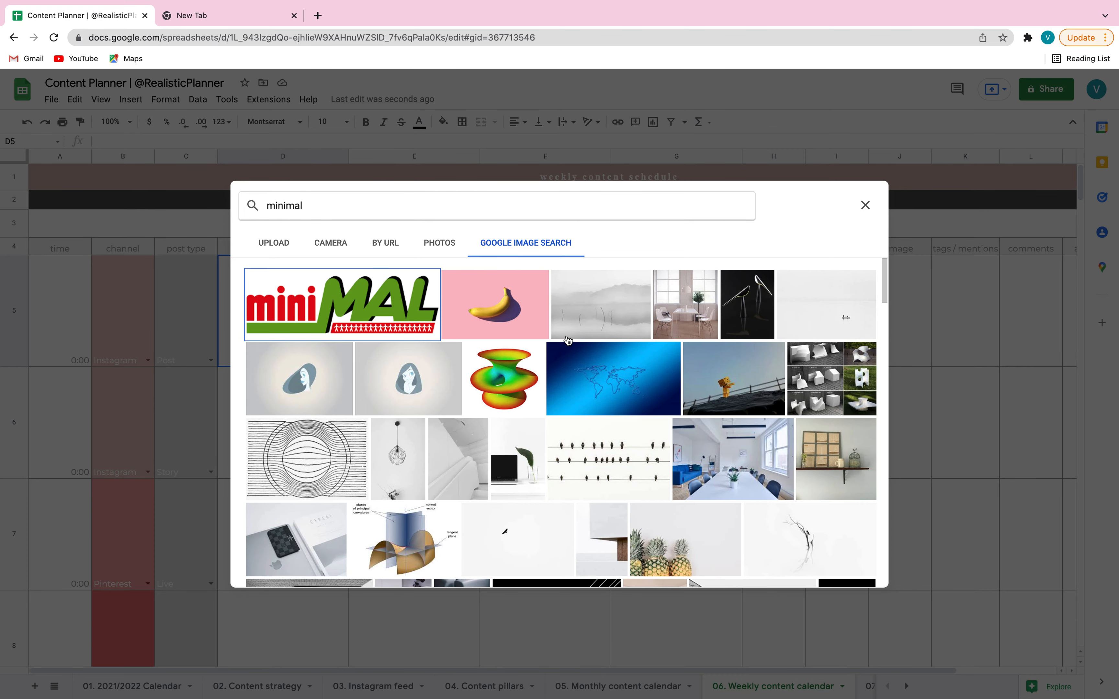
pyautogui.click(362, 205)
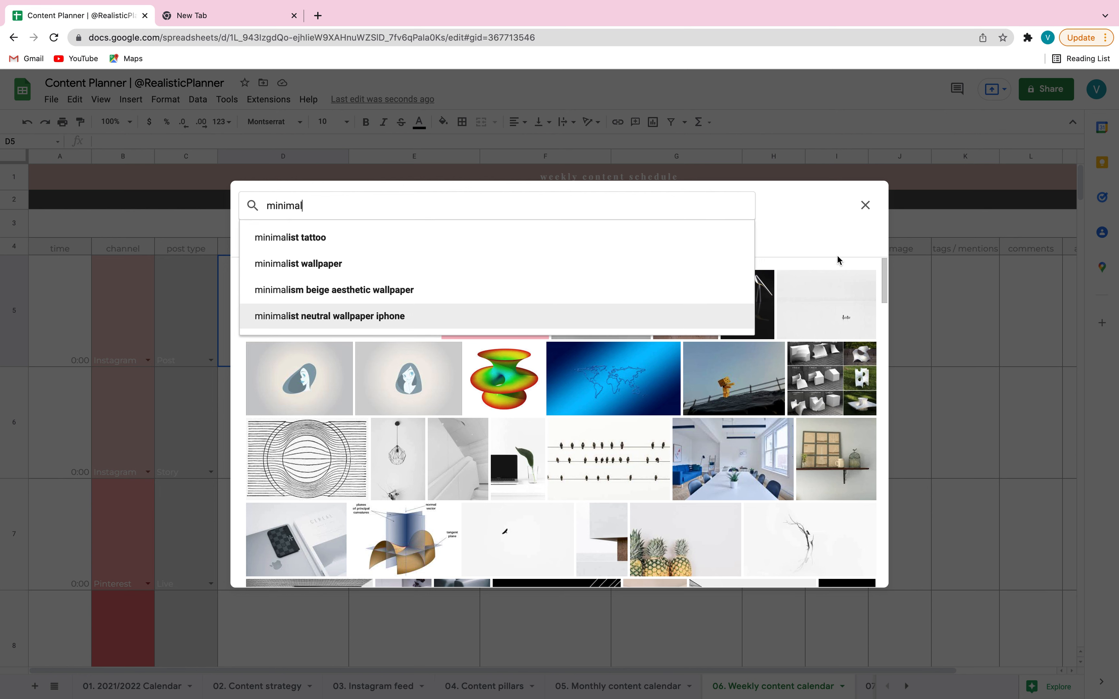
pyautogui.click(840, 304)
pyautogui.click(842, 305)
pyautogui.click(740, 301)
pyautogui.click(742, 307)
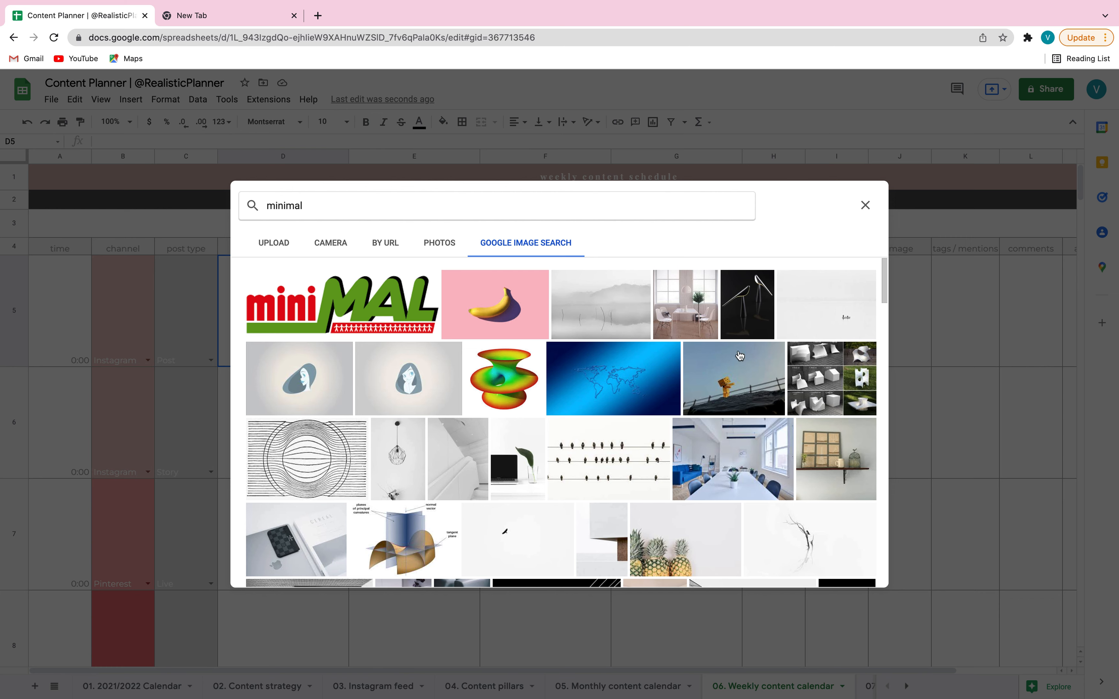
pyautogui.click(750, 305)
pyautogui.click(851, 570)
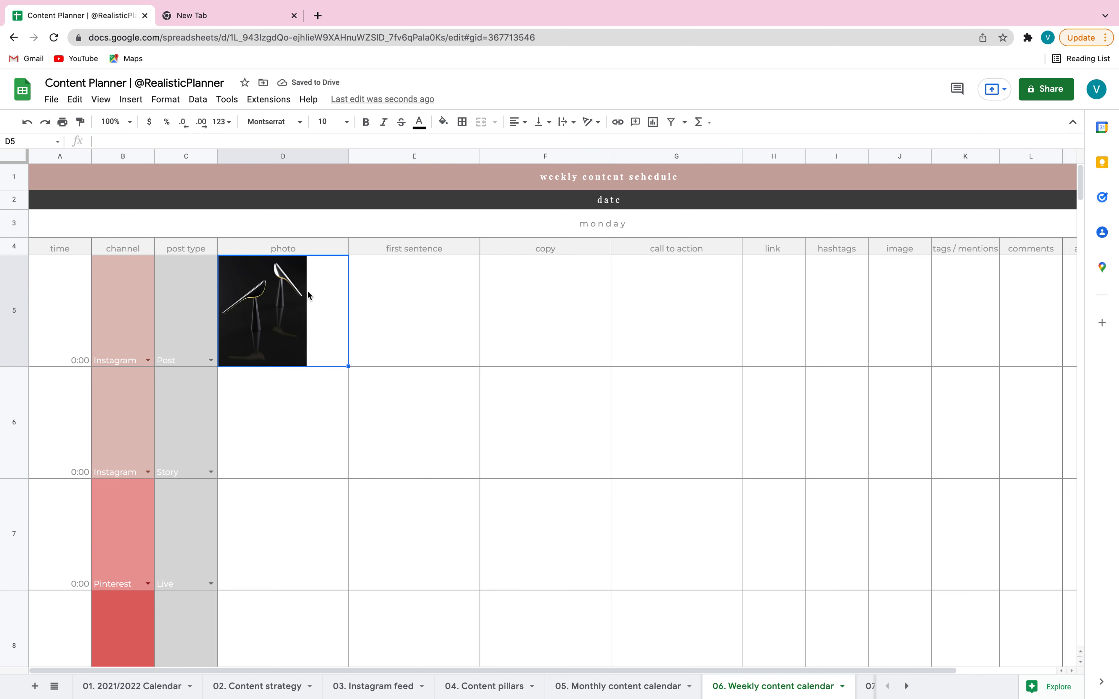
pyautogui.click(115, 426)
pyautogui.moveTo(114, 426); pyautogui.dragTo(299, 427)
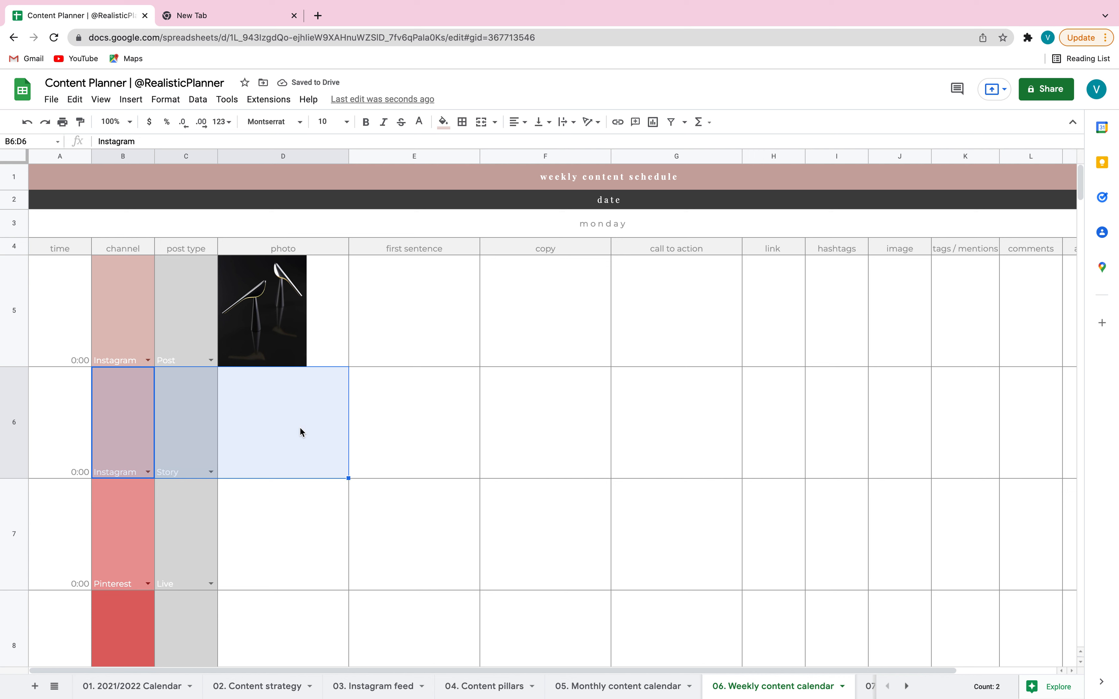
pyautogui.click(278, 407)
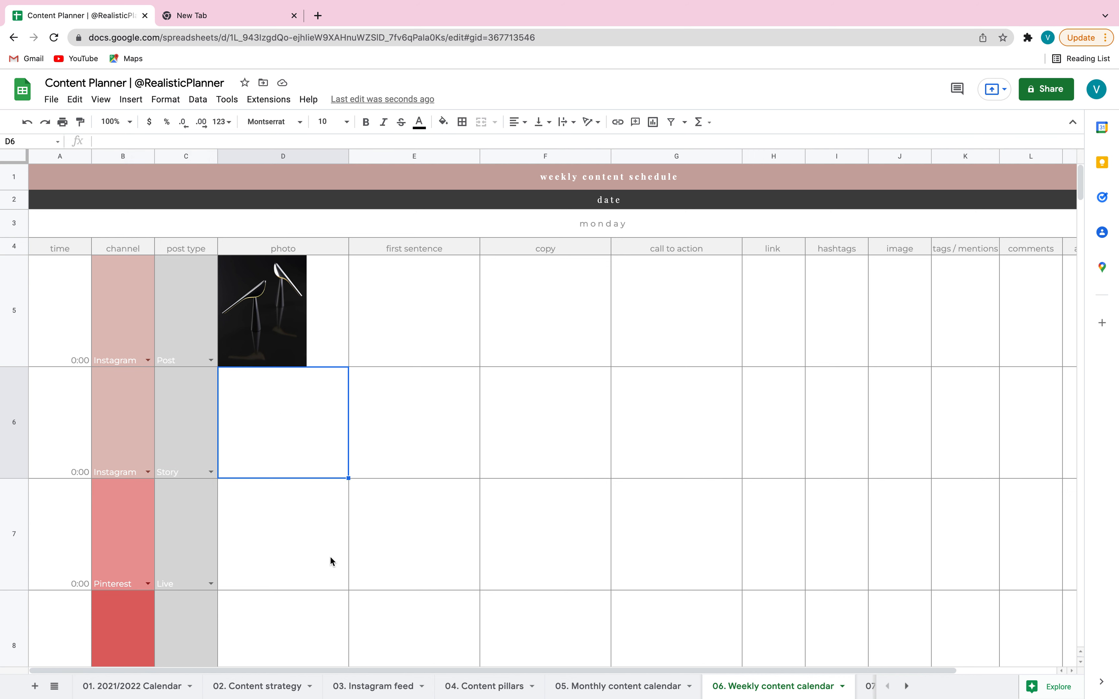
pyautogui.click(122, 139)
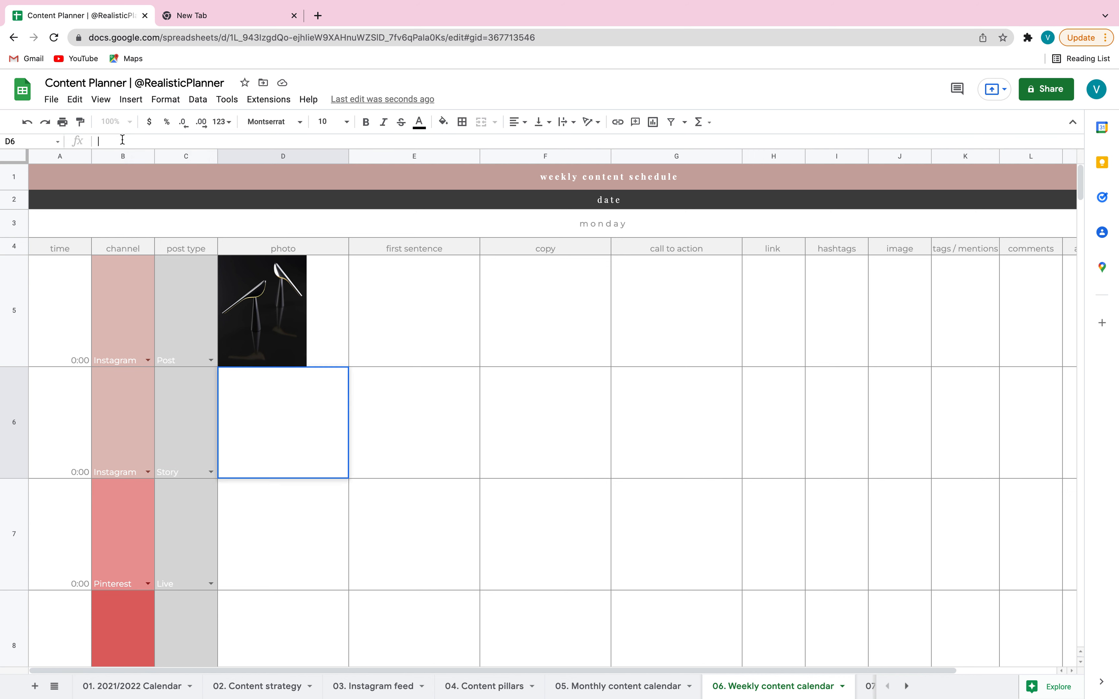
pyautogui.write('=')
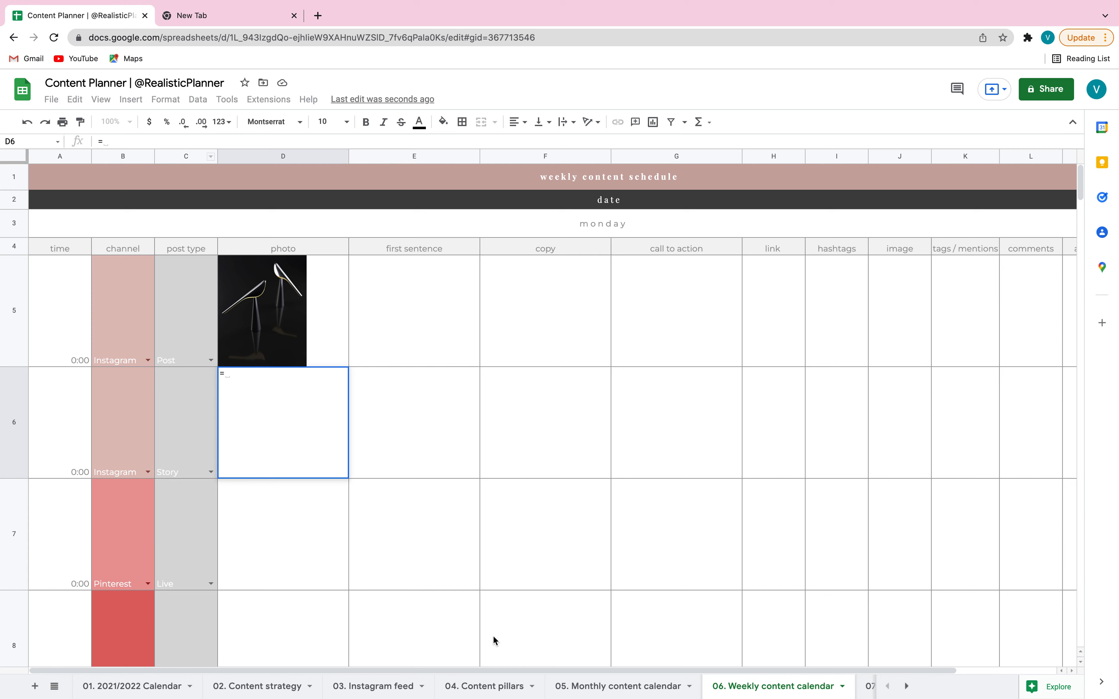
pyautogui.click(488, 344)
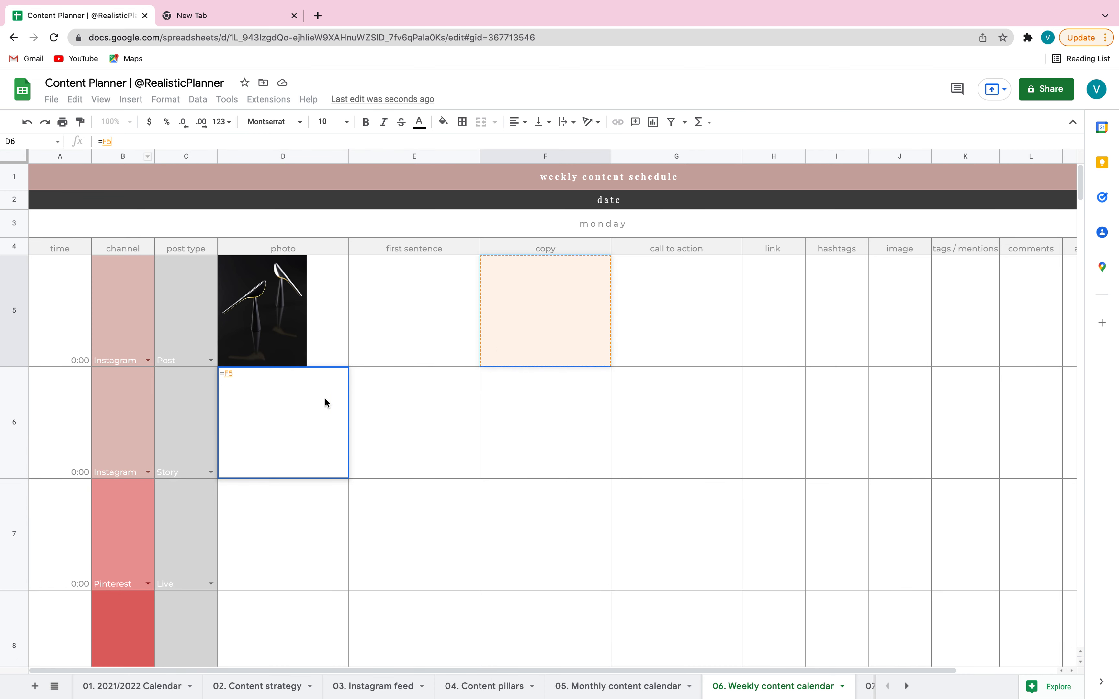
pyautogui.click(466, 410)
pyautogui.press('Escape')
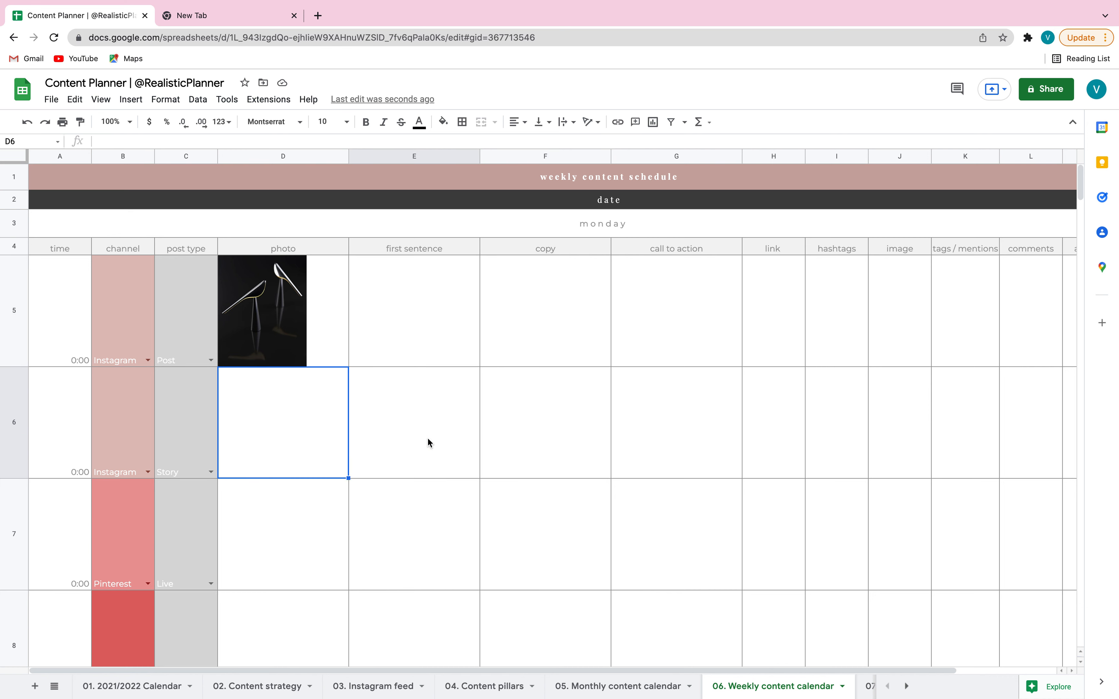
# Link photo cell D6 to the black-and-white window image in cell C11 of the Instagram feed sheet with ='03. Instagram feed'!C11
pyautogui.click(233, 392)
pyautogui.write('=')
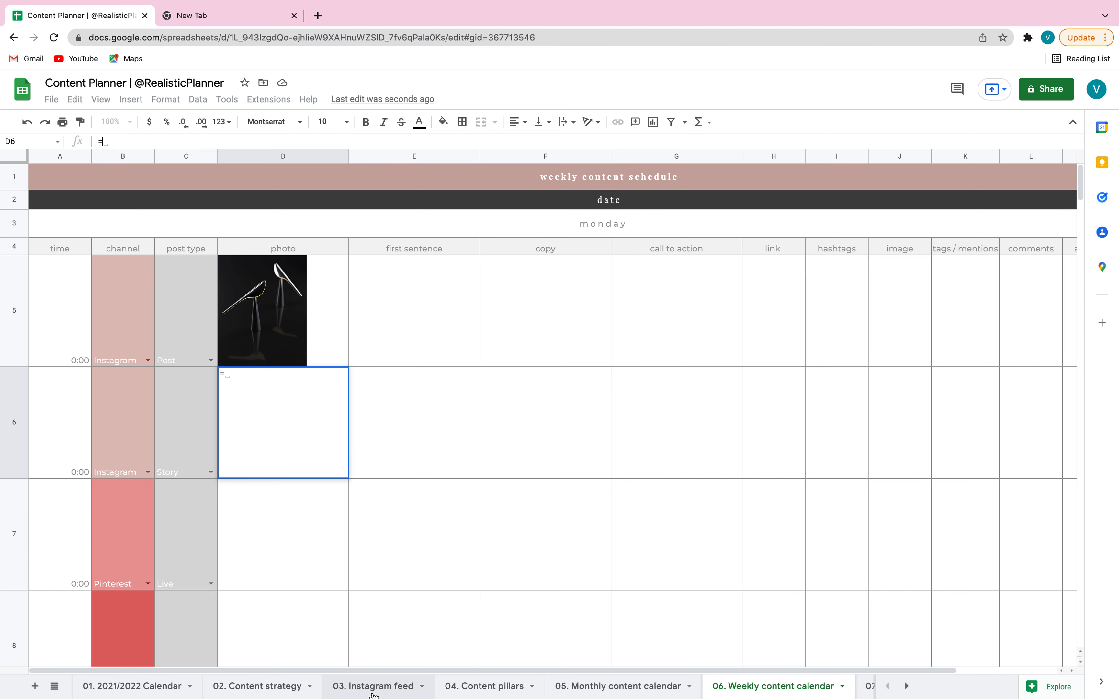
pyautogui.click(386, 687)
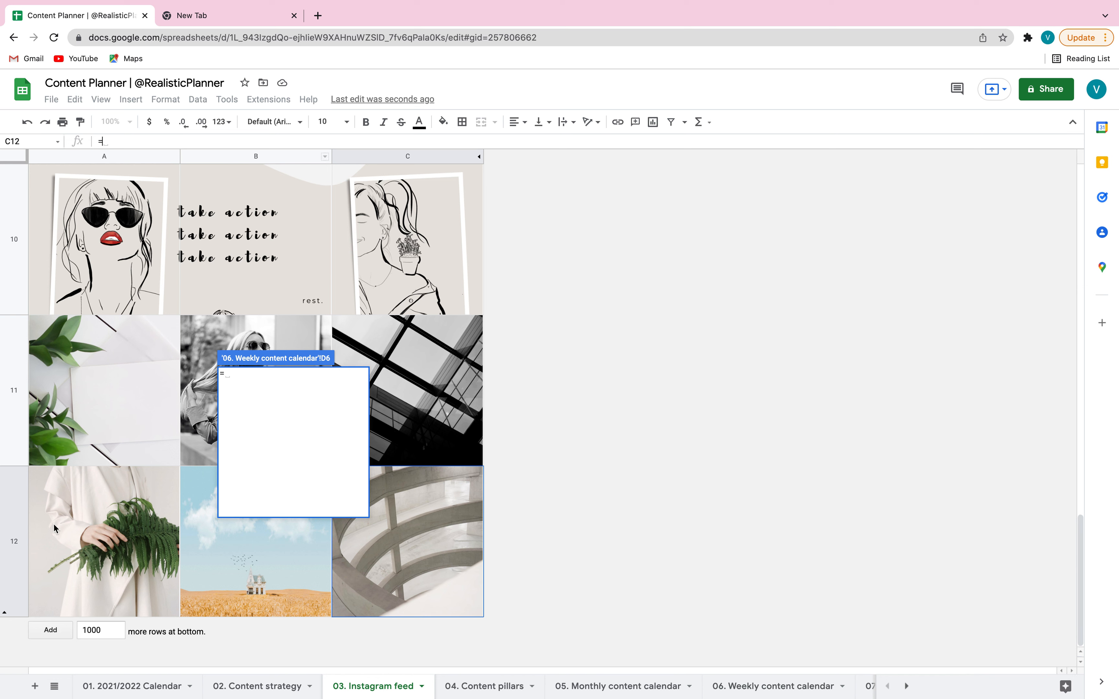
pyautogui.click(451, 363)
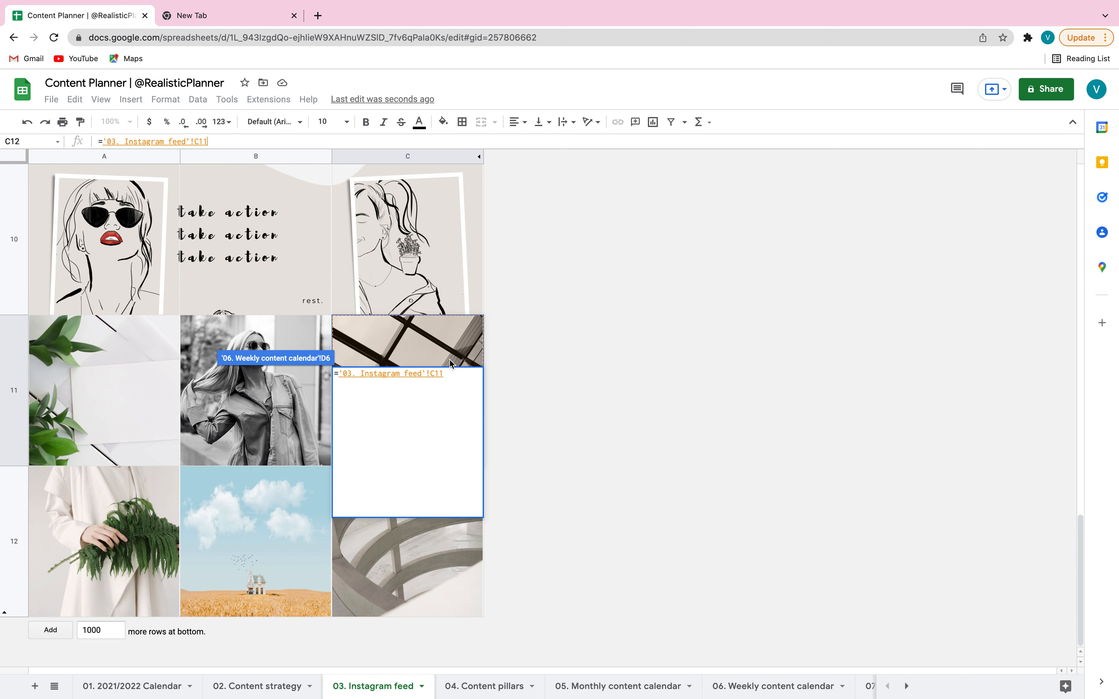
pyautogui.press('Return')
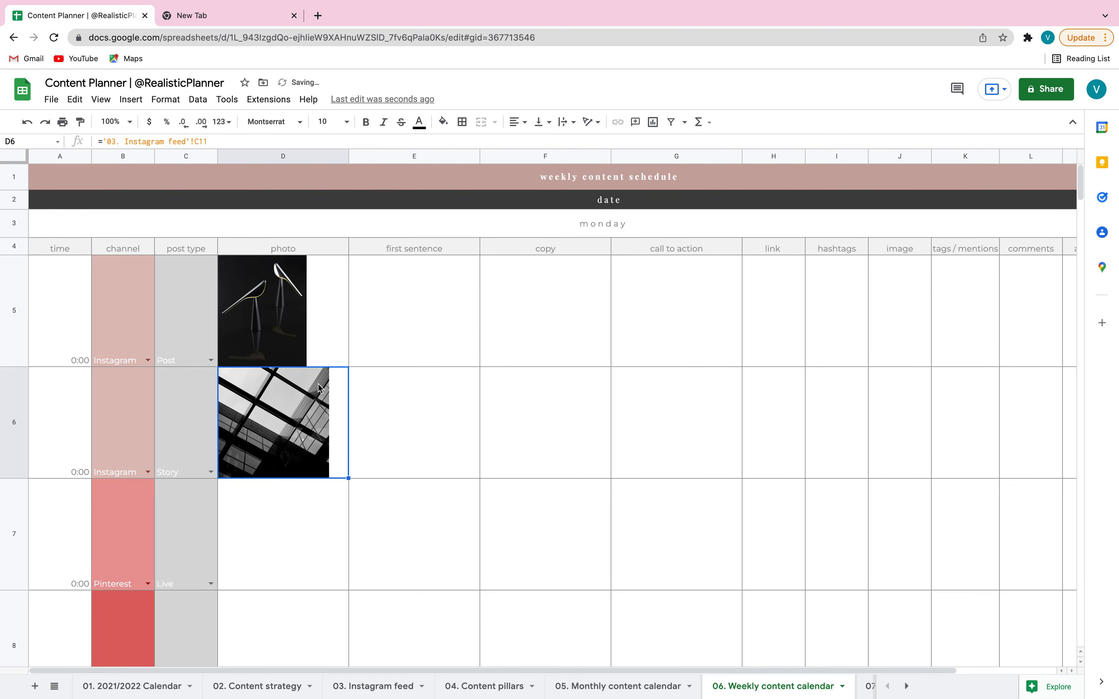
pyautogui.click(411, 414)
pyautogui.click(311, 418)
pyautogui.click(314, 285)
pyautogui.click(320, 472)
pyautogui.scroll(-2, 440, 469)
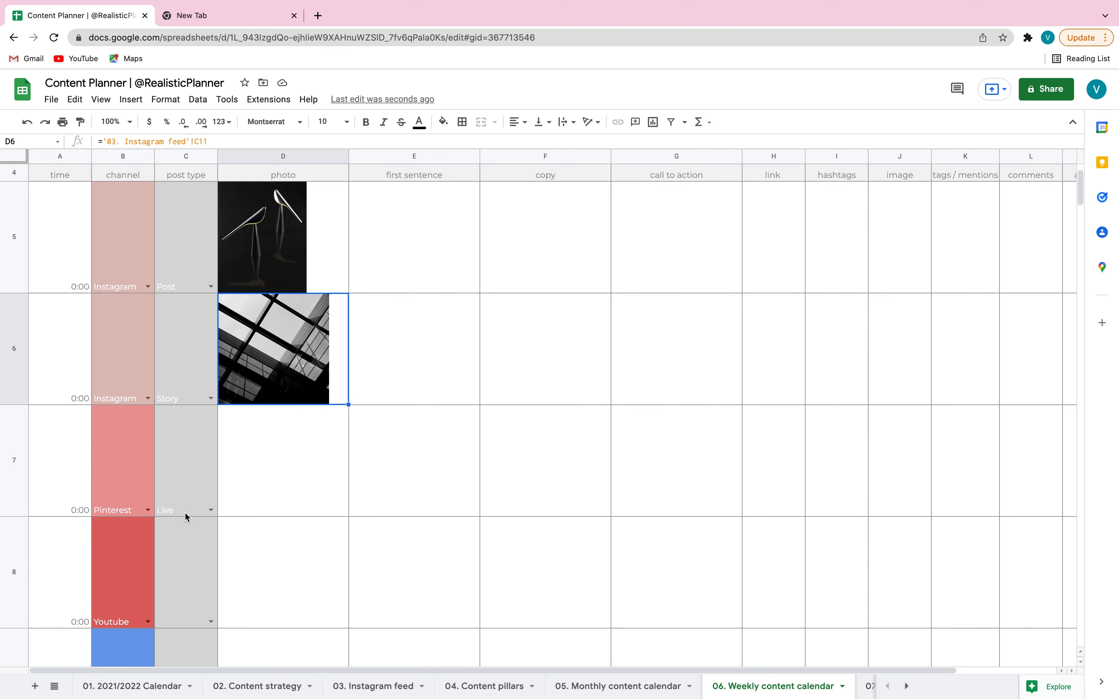
# Set the channel of Monday's entry in row 7 to Facebook and of the entry in row 8 to Linkedin
pyautogui.click(143, 509)
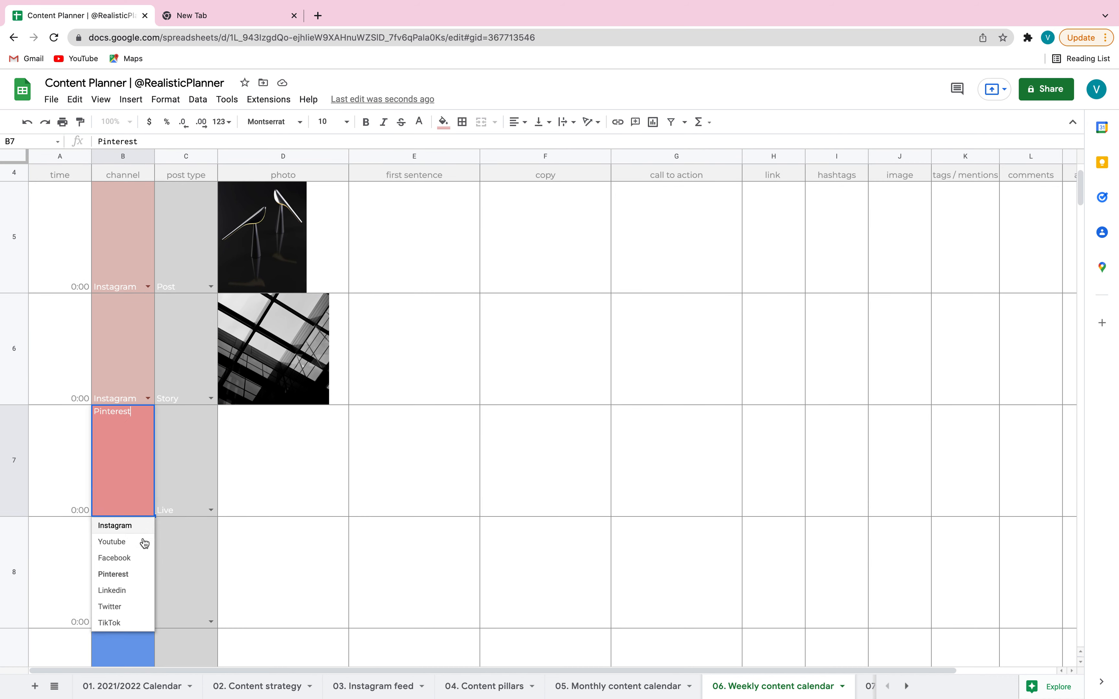
pyautogui.click(132, 559)
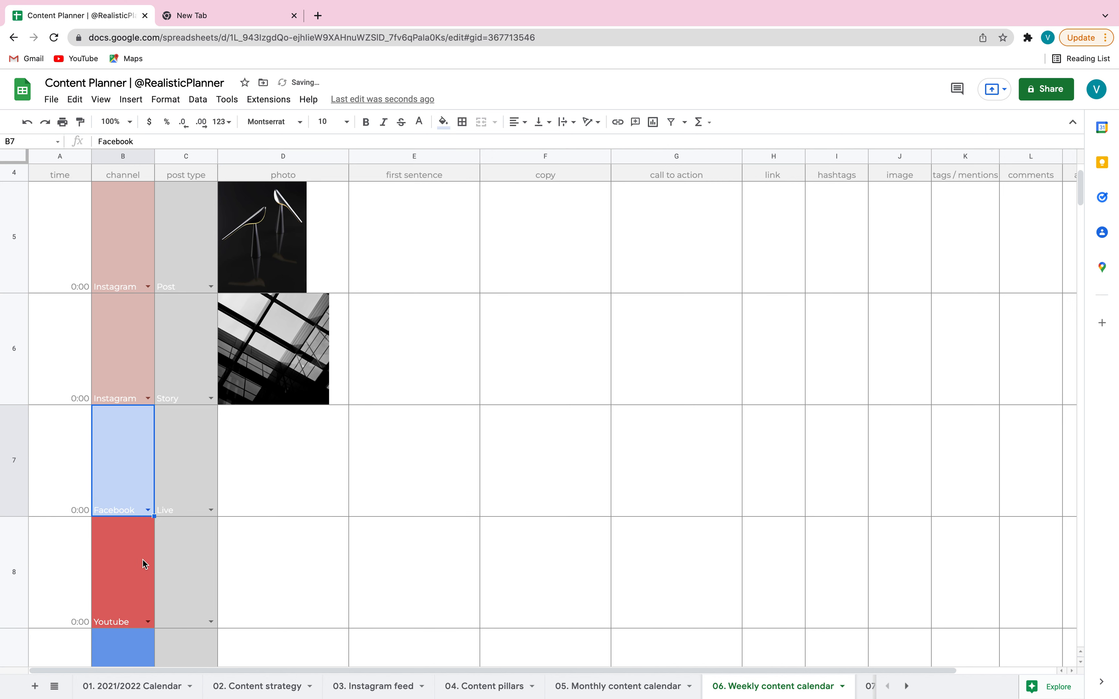
pyautogui.scroll(-10, 143, 560)
pyautogui.scroll(5, 151, 245)
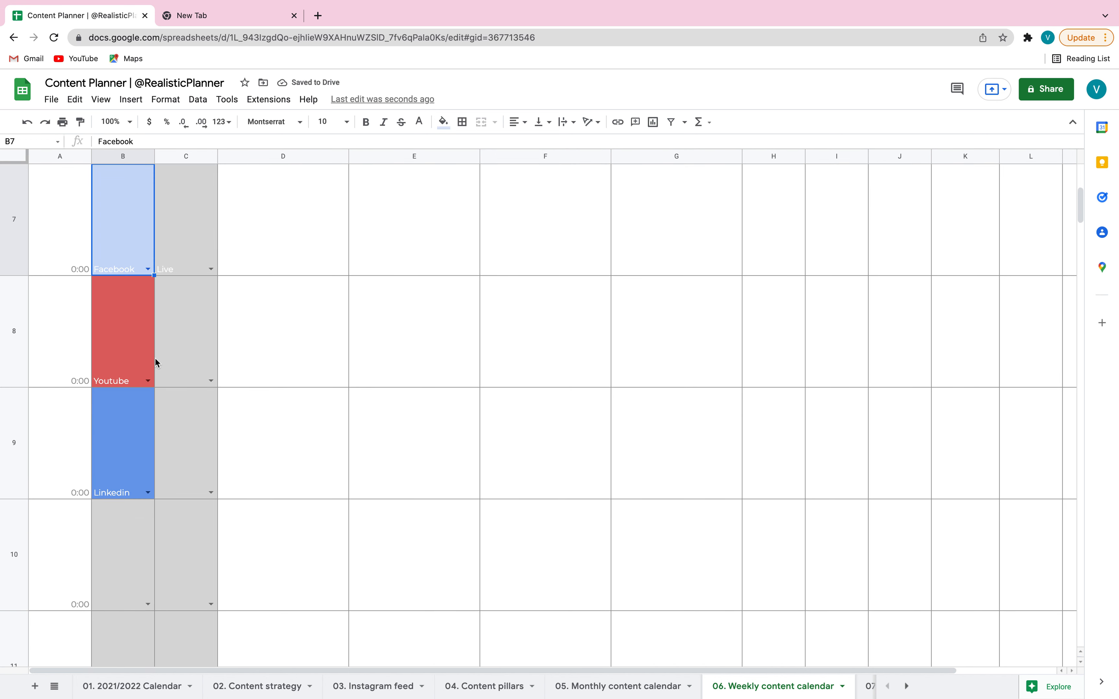
pyautogui.click(148, 381)
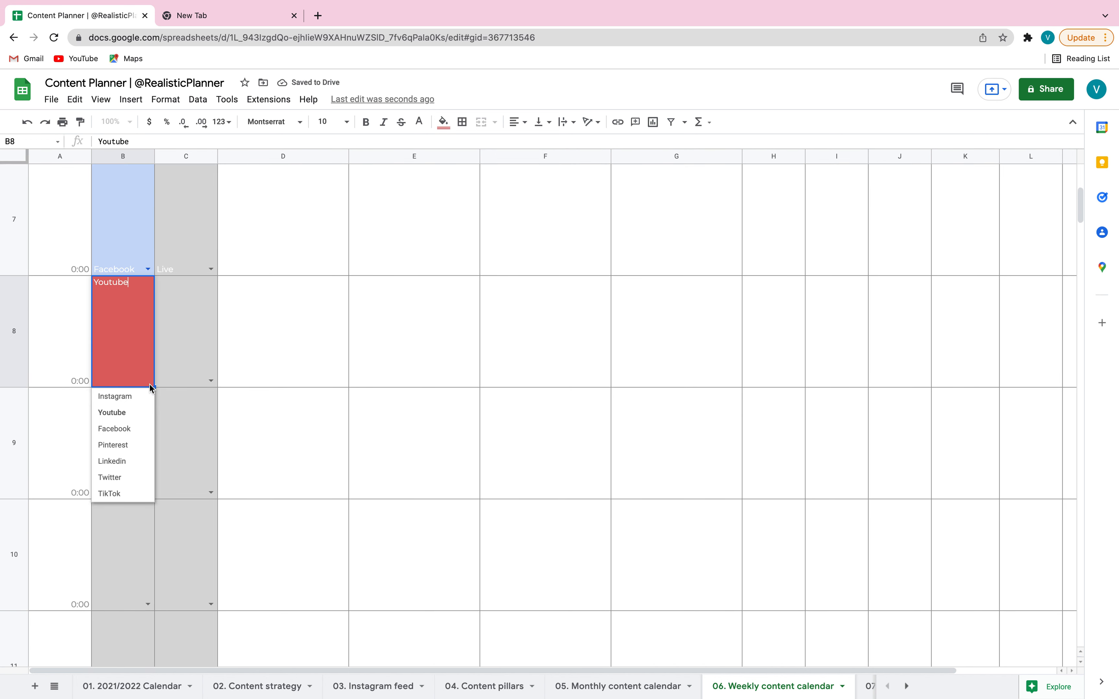
pyautogui.click(130, 461)
pyautogui.click(405, 323)
pyautogui.scroll(5, 405, 325)
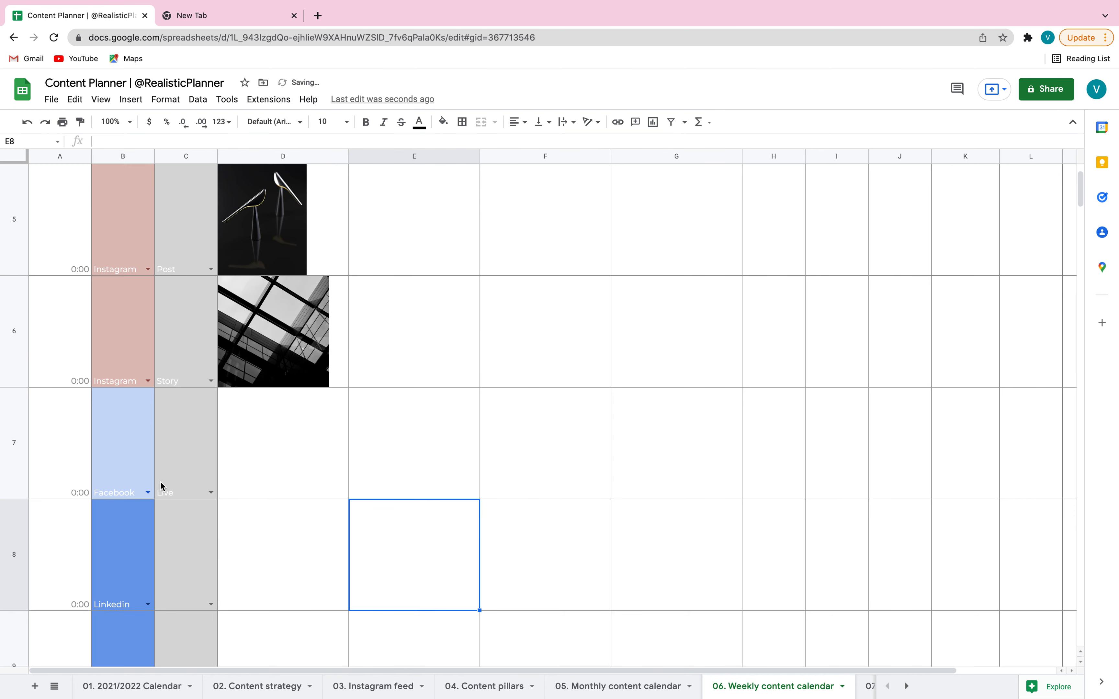
pyautogui.moveTo(120, 370); pyautogui.dragTo(123, 582)
# Copy the Post type from C5 into the post type cells C7 and C8
pyautogui.click(210, 494)
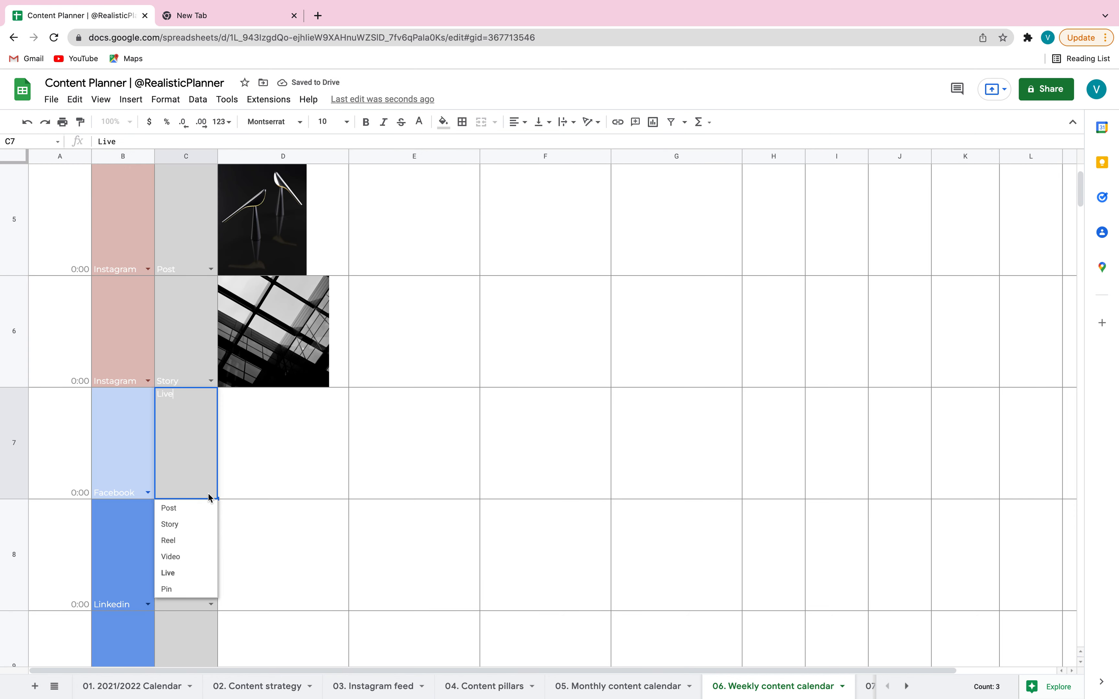
pyautogui.click(286, 437)
pyautogui.click(182, 231)
pyautogui.hotkey('ctrl', 'c')
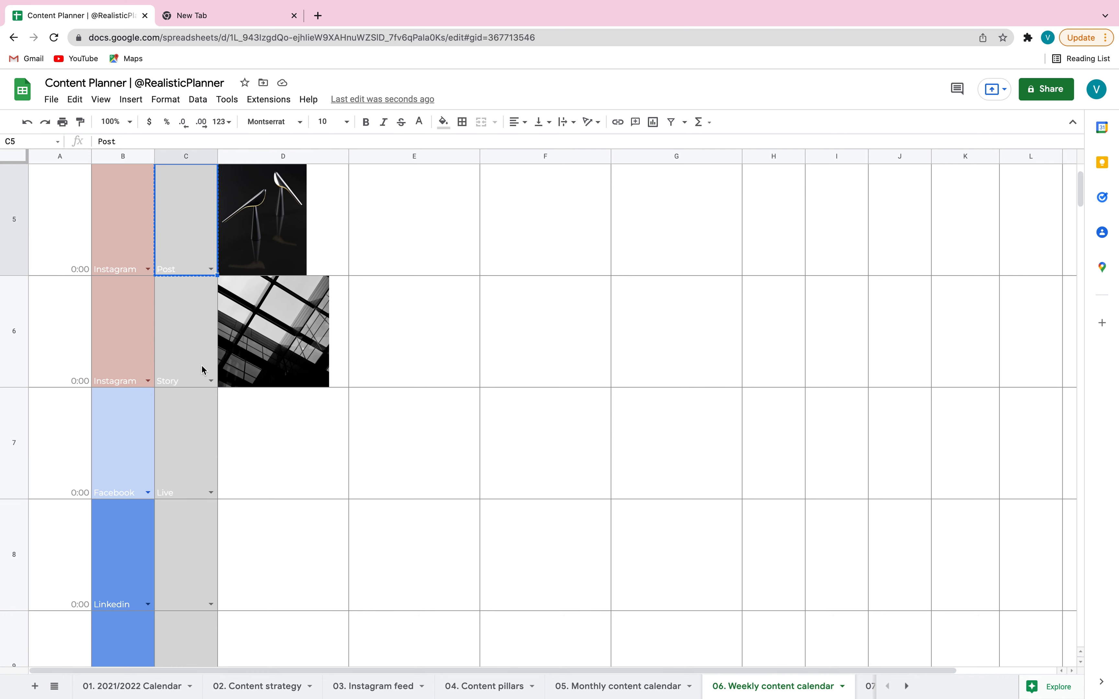
pyautogui.click(198, 442)
pyautogui.hotkey('ctrl', 'v')
pyautogui.click(198, 524)
pyautogui.hotkey('ctrl', 'v')
pyautogui.moveTo(282, 522); pyautogui.dragTo(351, 518)
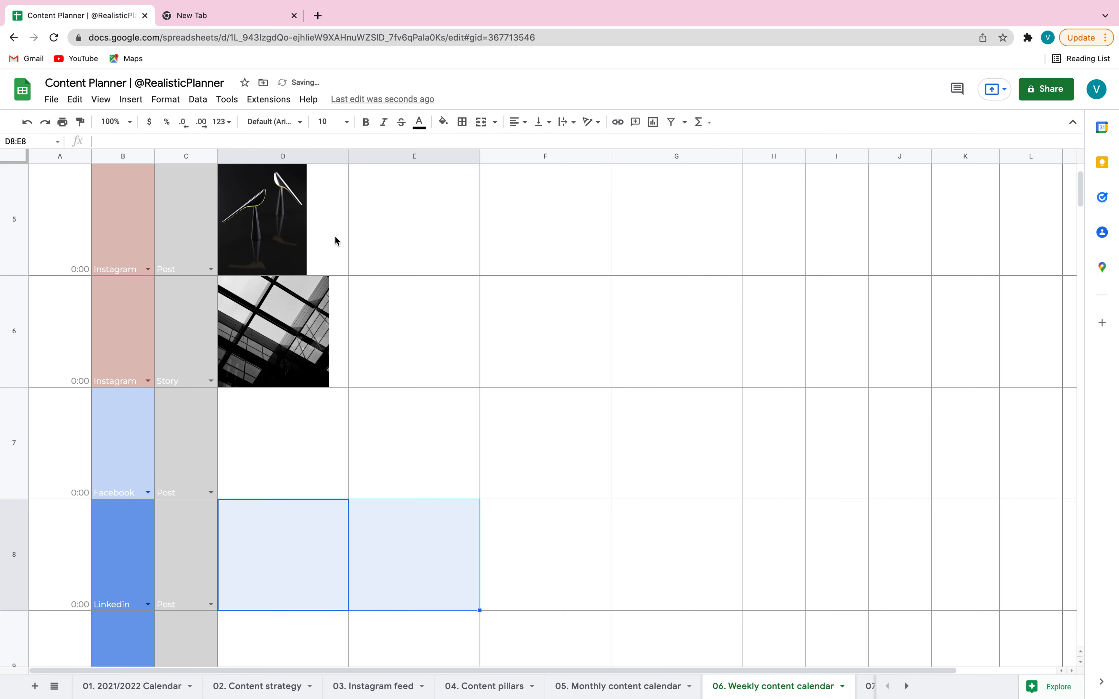
# Try copying the feed-linked photo cell D6 into D7 and D8 as a whole cell
pyautogui.click(337, 352)
pyautogui.hotkey('ctrl', 'c')
pyautogui.click(282, 458)
pyautogui.hotkey('ctrl', 'v')
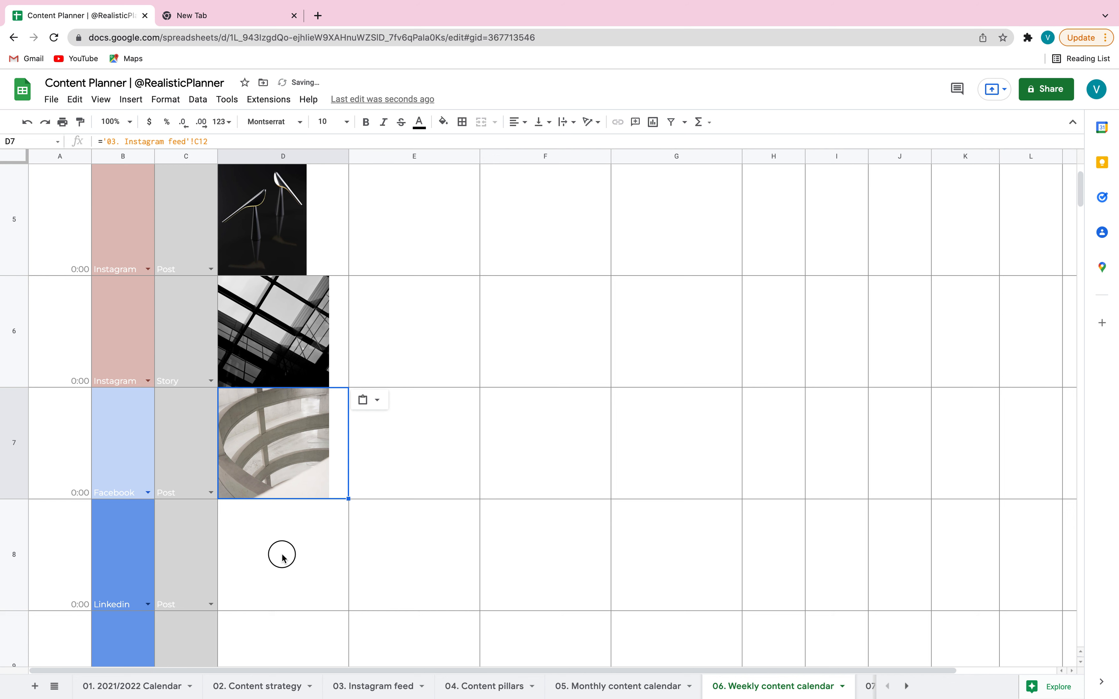
pyautogui.click(285, 559)
pyautogui.click(298, 340)
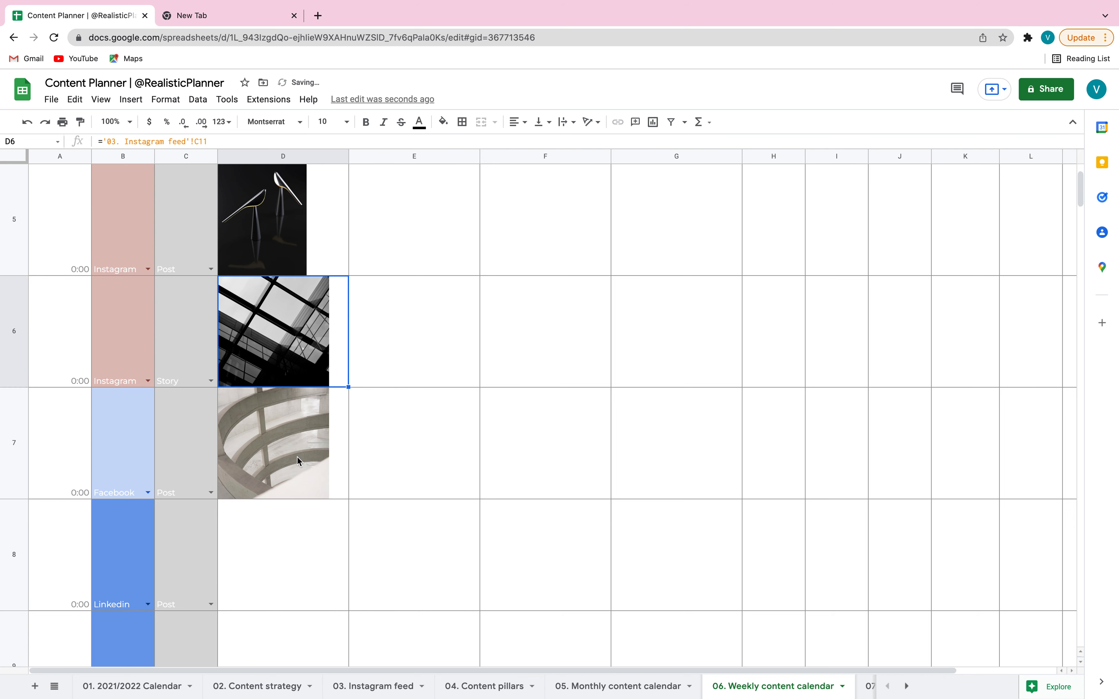
pyautogui.click(299, 469)
pyautogui.click(298, 340)
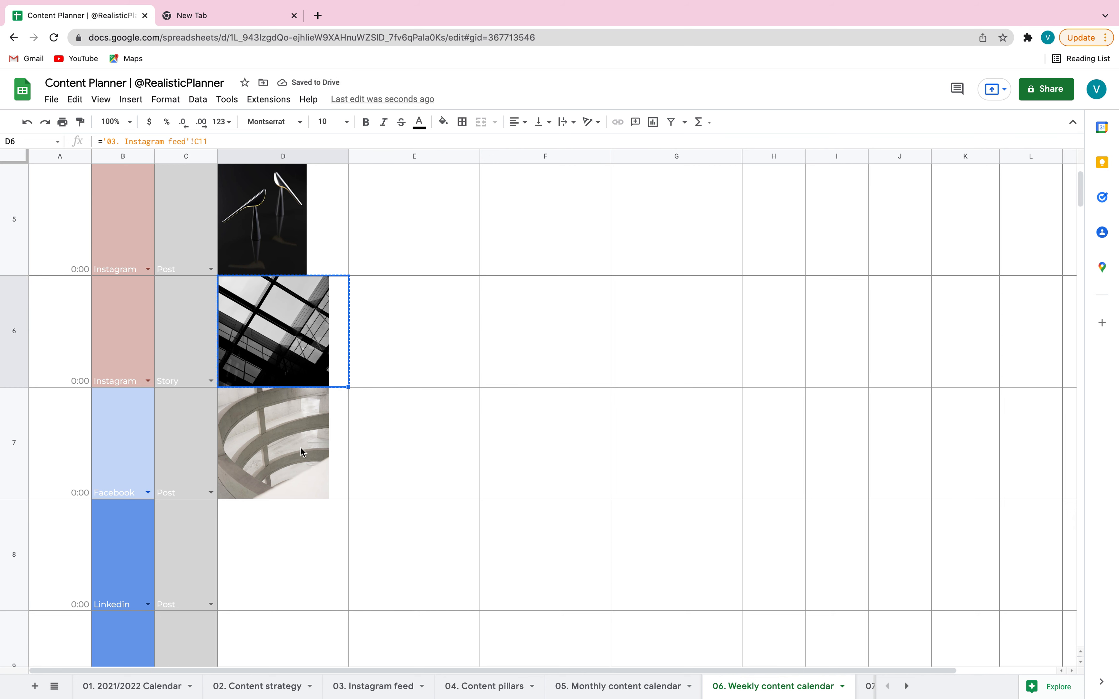
pyautogui.click(299, 472)
pyautogui.hotkey('ctrl', 'v')
pyautogui.click(279, 335)
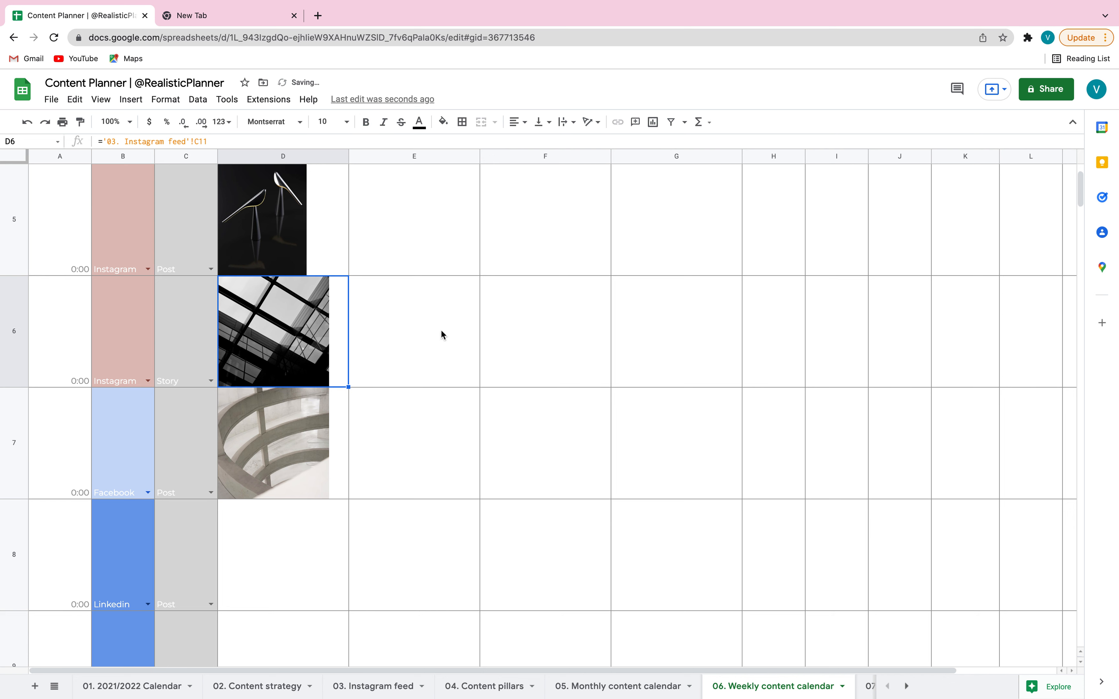
pyautogui.click(451, 333)
pyautogui.click(298, 397)
pyautogui.click(296, 350)
# Try copying the bird picture from D5 into photo cells D6 and D7, and undo both pastes
pyautogui.click(315, 237)
pyautogui.hotkey('ctrl', 'c')
pyautogui.click(279, 349)
pyautogui.hotkey('ctrl', 'v')
pyautogui.click(277, 433)
pyautogui.hotkey('ctrl', 'v')
pyautogui.click(331, 539)
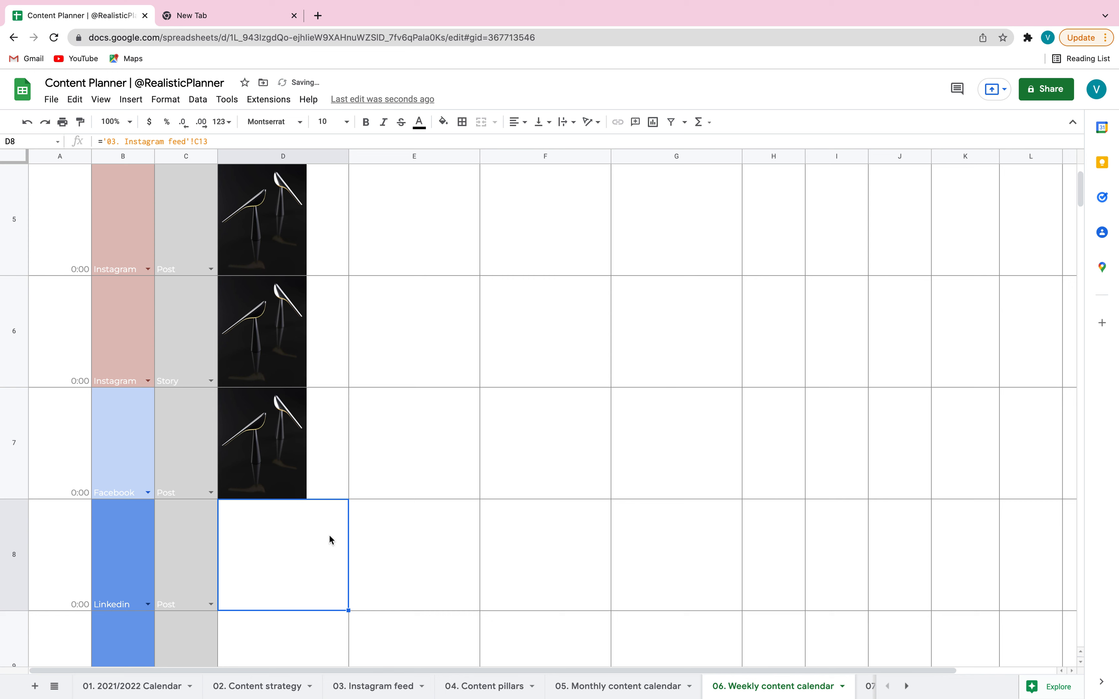
pyautogui.click(309, 207)
pyautogui.hotkey('ctrl', 'z')
pyautogui.hotkey('ctrl', 'z')
# Copy the full formula text ='03. Instagram feed'!C11 from photo cell D6
pyautogui.click(300, 492)
pyautogui.click(300, 342)
pyautogui.doubleClick(301, 342)
pyautogui.click(414, 327)
pyautogui.click(317, 323)
pyautogui.click(234, 137)
pyautogui.hotkey('ctrl', 'a')
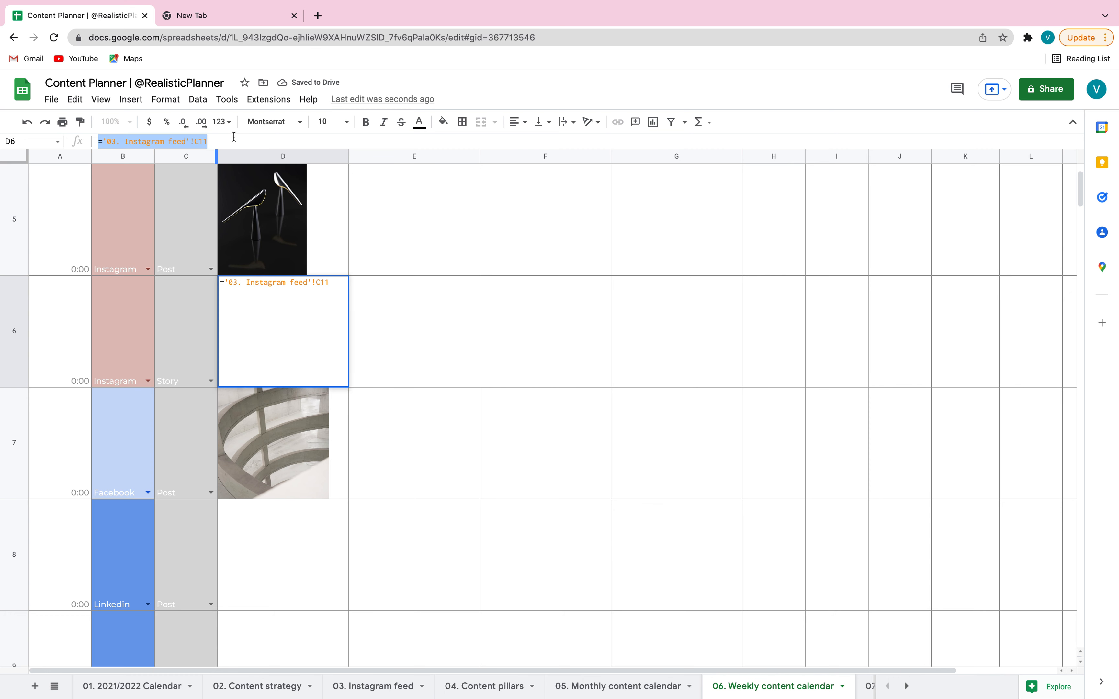
pyautogui.press('Escape')
pyautogui.hotkey('ctrl', 'c')
pyautogui.click(260, 143)
pyautogui.hotkey('ctrl', 'a')
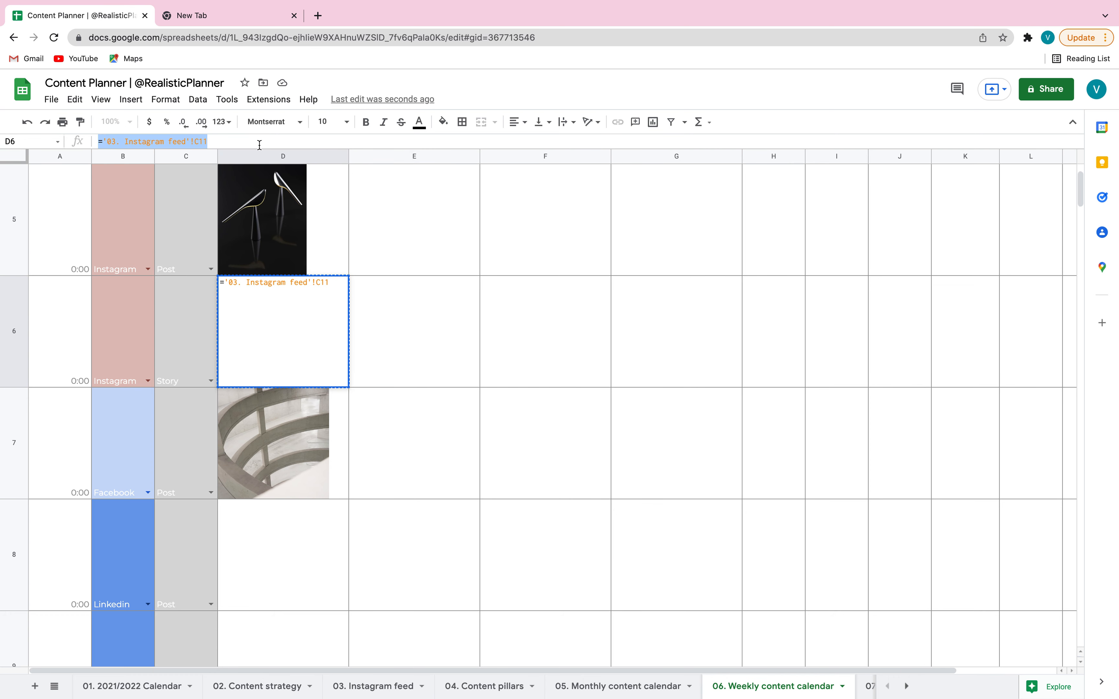
# Enter the copied formula ='03. Instagram feed'!C11 in photo cells D7 and D8
pyautogui.press('Return')
pyautogui.click(235, 140)
pyautogui.hotkey('ctrl', 'a')
pyautogui.click(554, 375)
pyautogui.click(313, 589)
pyautogui.hotkey('ctrl', 'v')
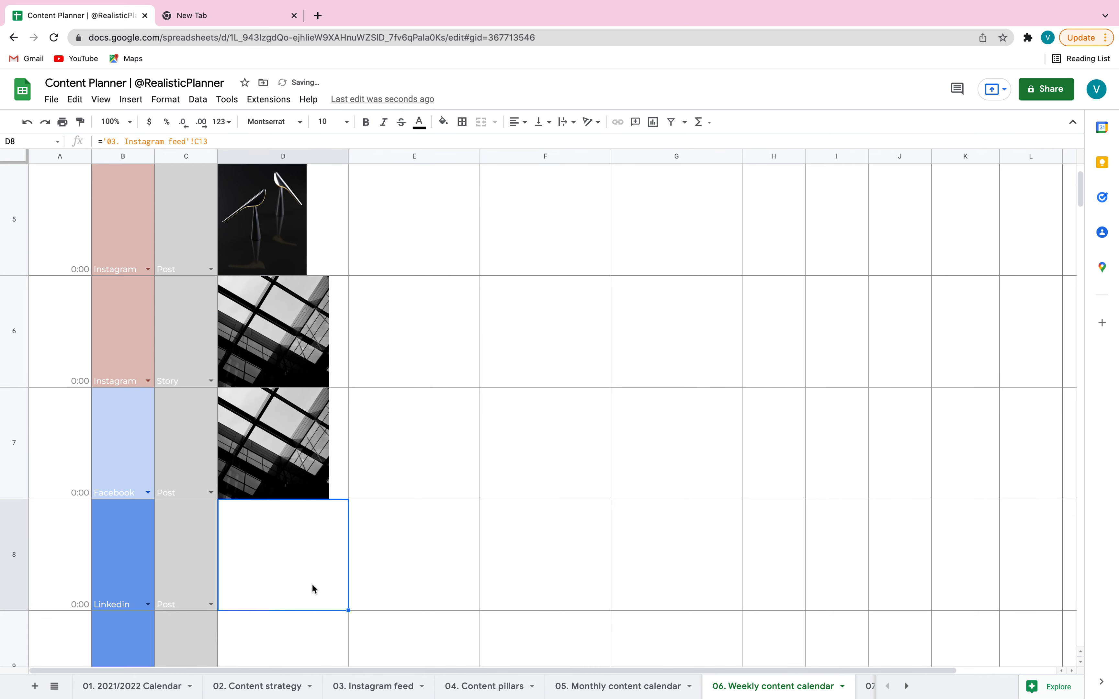
pyautogui.click(226, 146)
pyautogui.hotkey('ctrl', 'a')
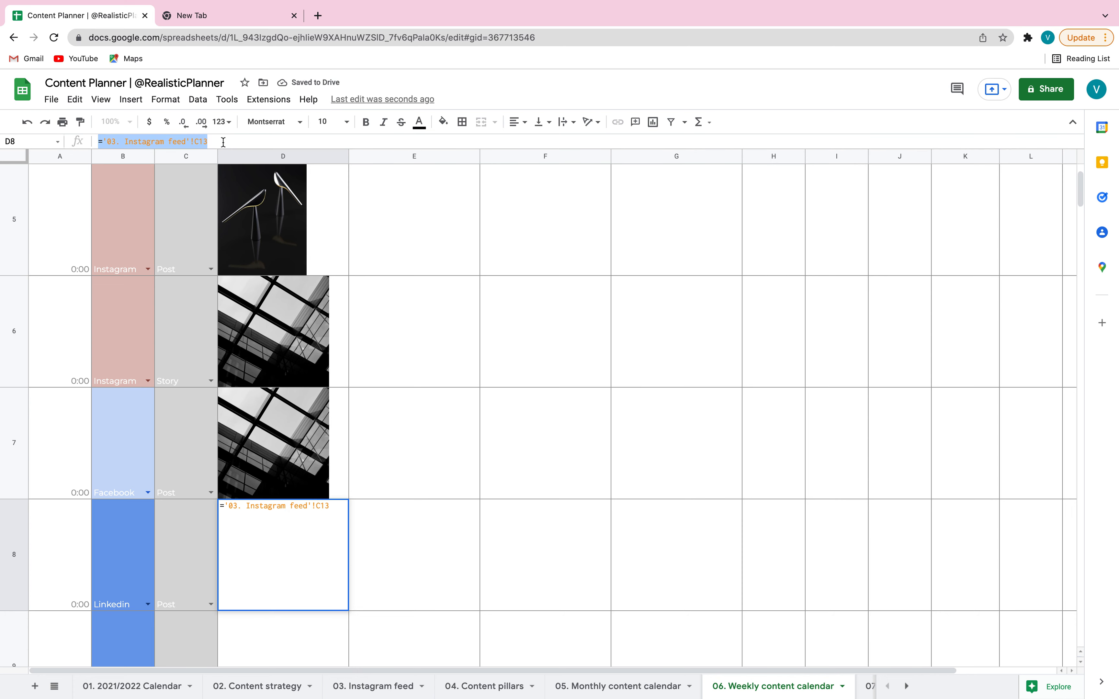
pyautogui.click(396, 299)
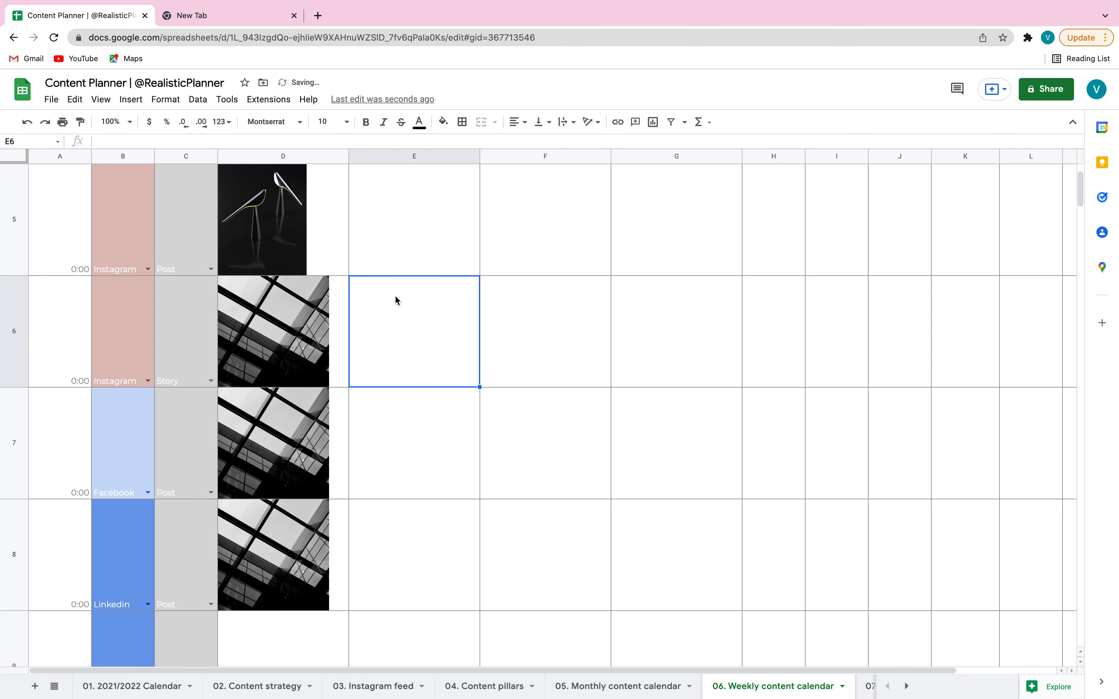
# Examine whether photo cell D5, which holds the directly inserted bird picture, contains a formula
pyautogui.scroll(1, 395, 300)
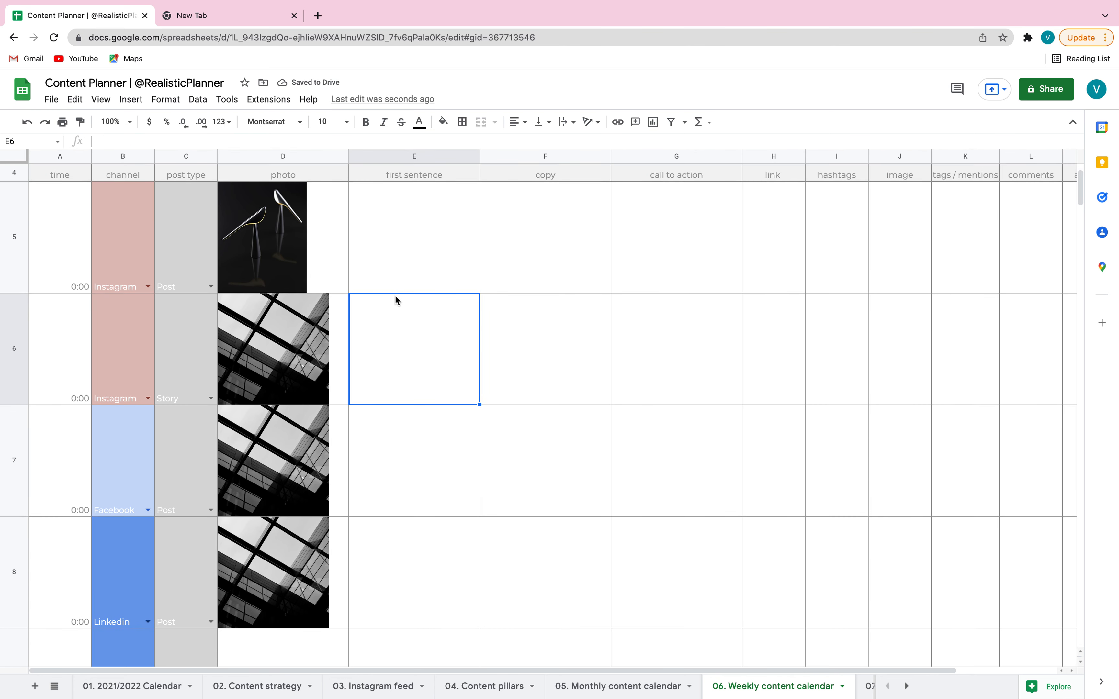
pyautogui.doubleClick(282, 215)
pyautogui.click(391, 241)
pyautogui.doubleClick(275, 239)
pyautogui.click(402, 217)
pyautogui.doubleClick(281, 226)
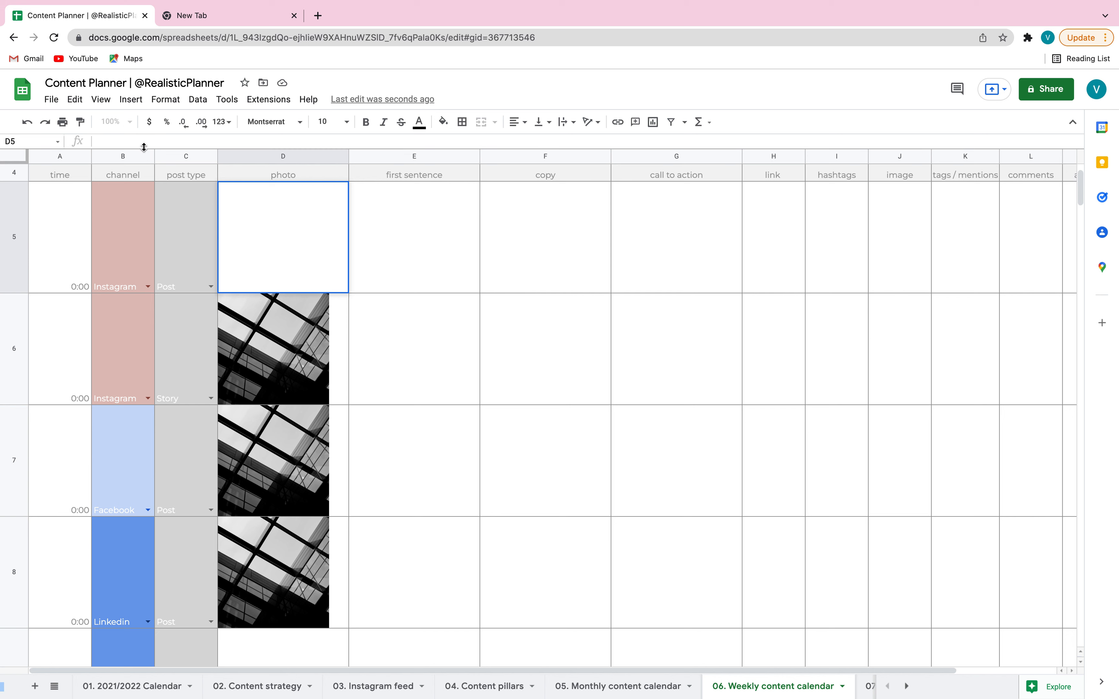
pyautogui.press('Escape')
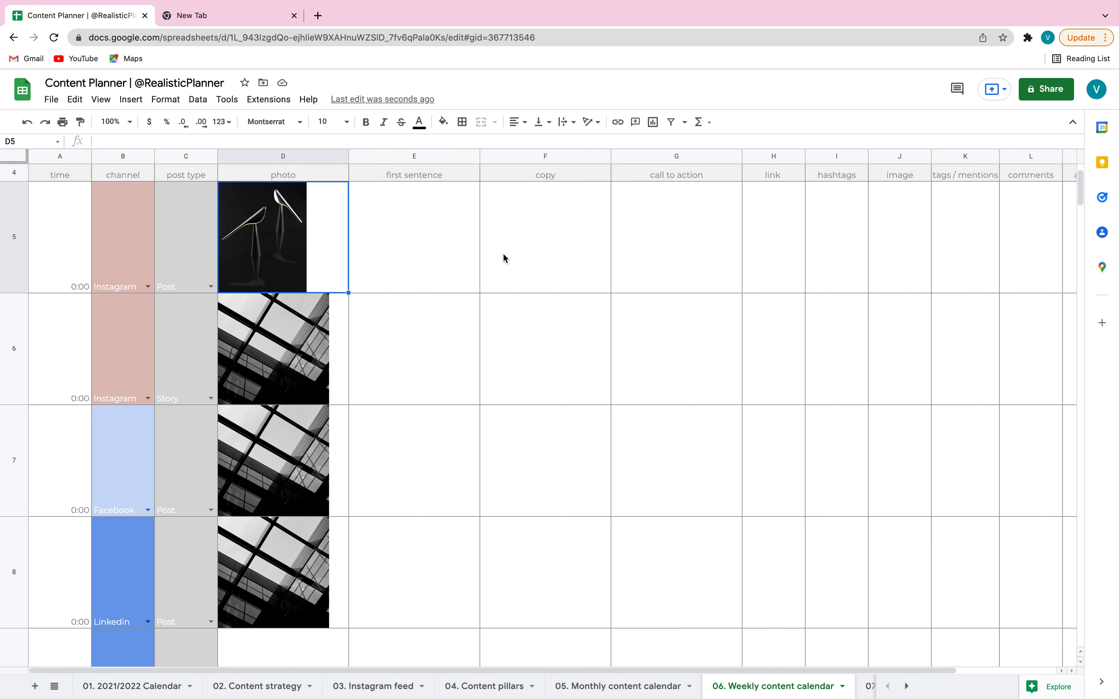
# Copy the bird picture from photo cell D5 and paste it into D6
pyautogui.hotkey('ctrl', 'c')
pyautogui.rightClick(305, 216)
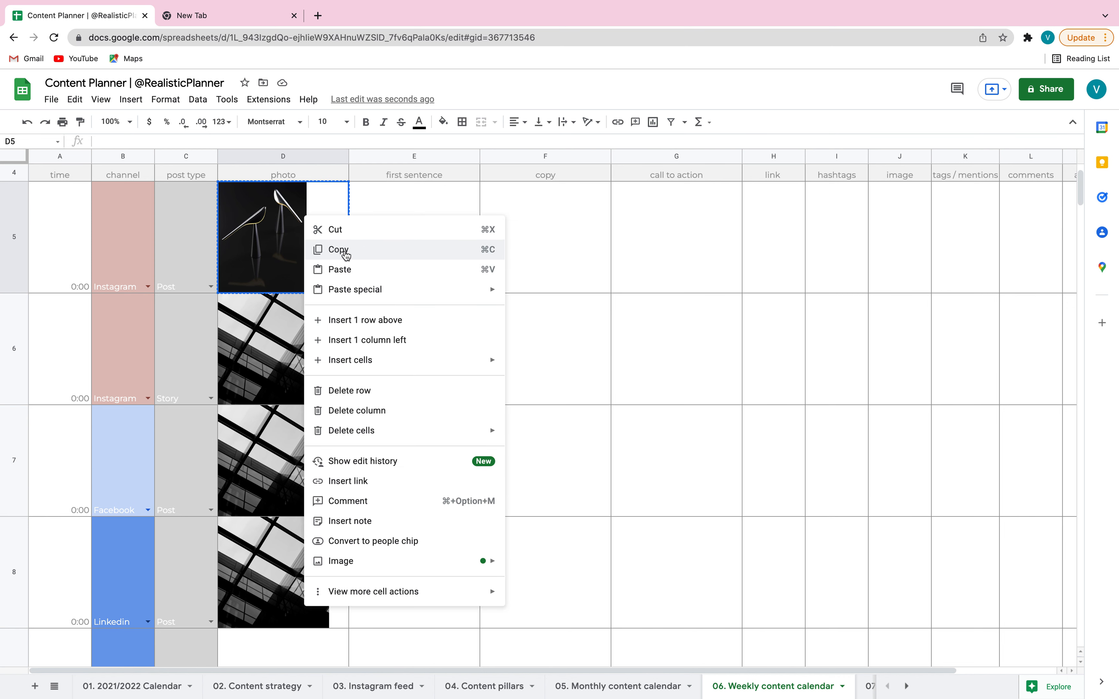
pyautogui.click(397, 254)
pyautogui.click(284, 341)
pyautogui.rightClick(283, 340)
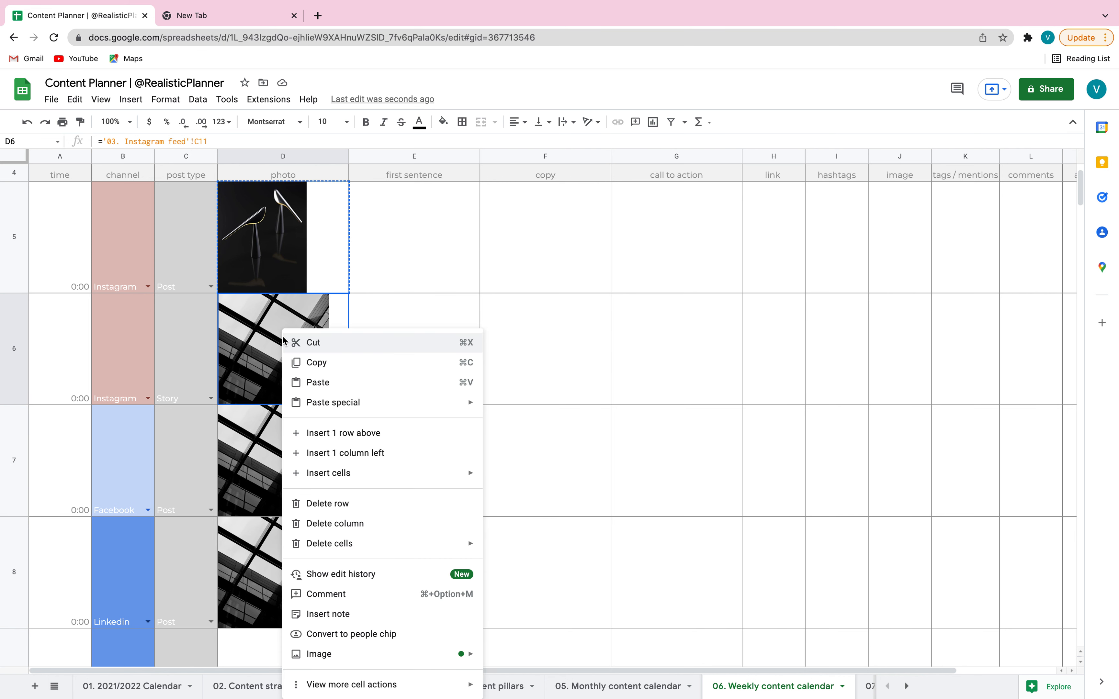
pyautogui.click(344, 392)
pyautogui.click(497, 388)
# Copy the complete formula text ='03. Instagram feed'!C11 from photo cell D7, including the equals sign
pyautogui.click(276, 463)
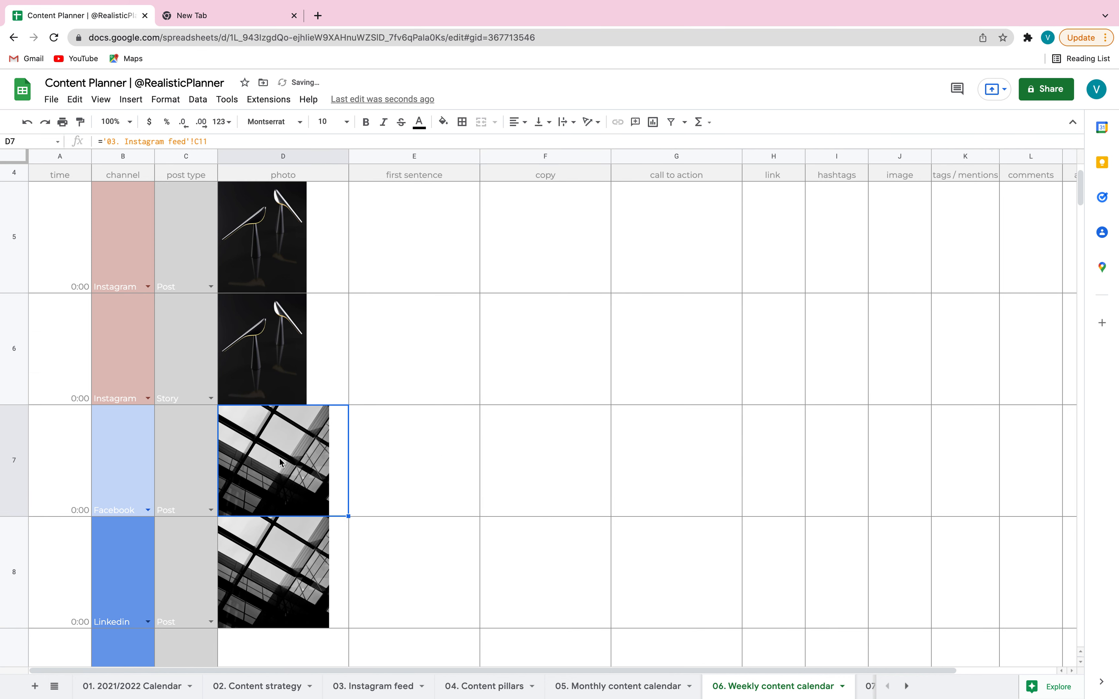
pyautogui.click(98, 143)
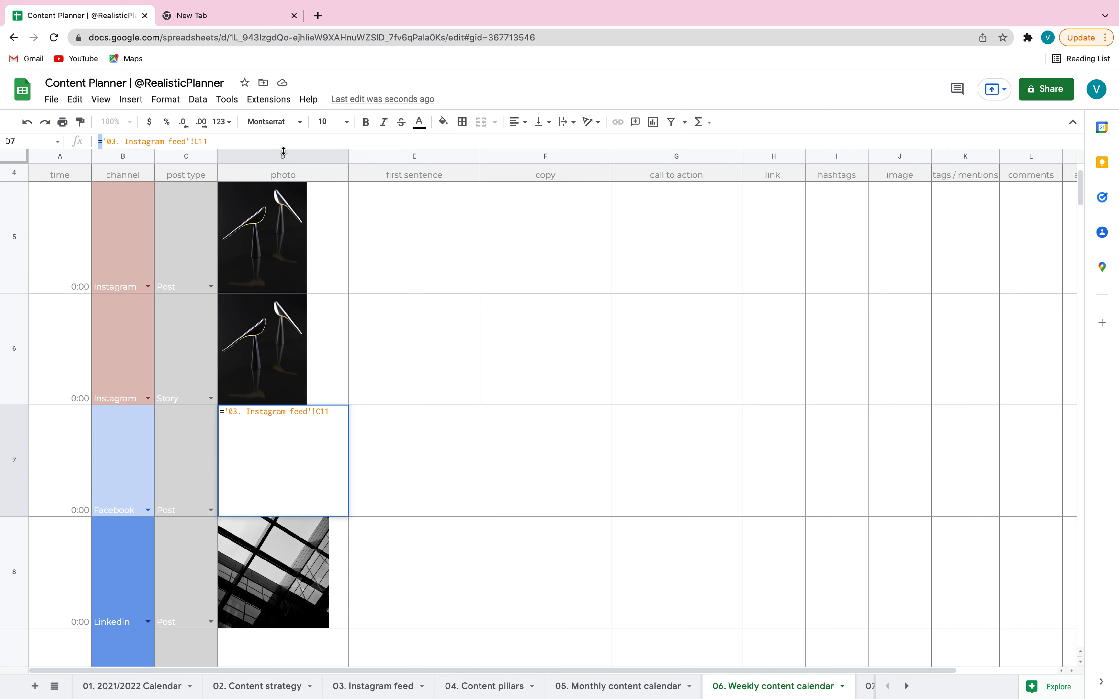
pyautogui.tripleClick(161, 142)
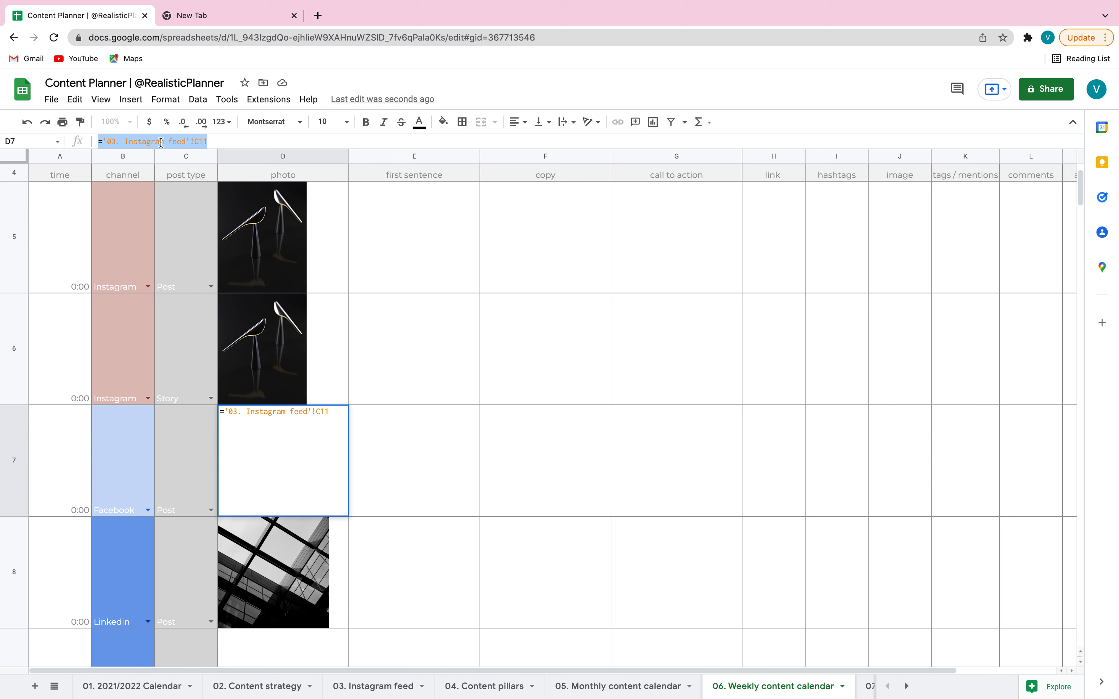
pyautogui.rightClick(161, 142)
pyautogui.rightClick(129, 139)
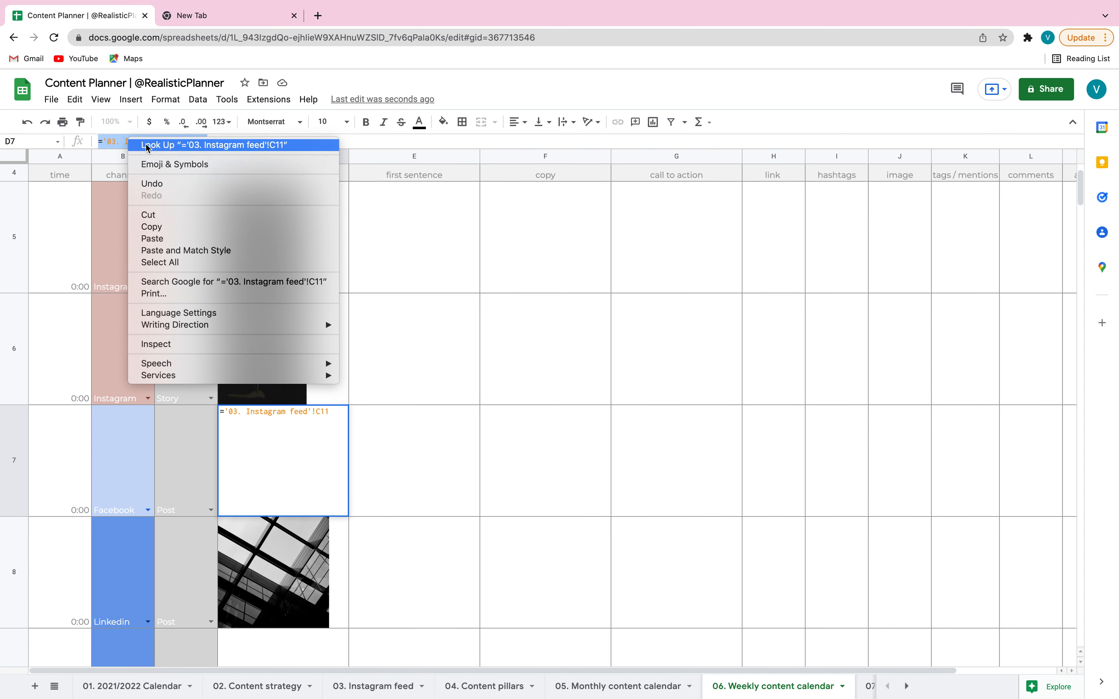
pyautogui.click(514, 289)
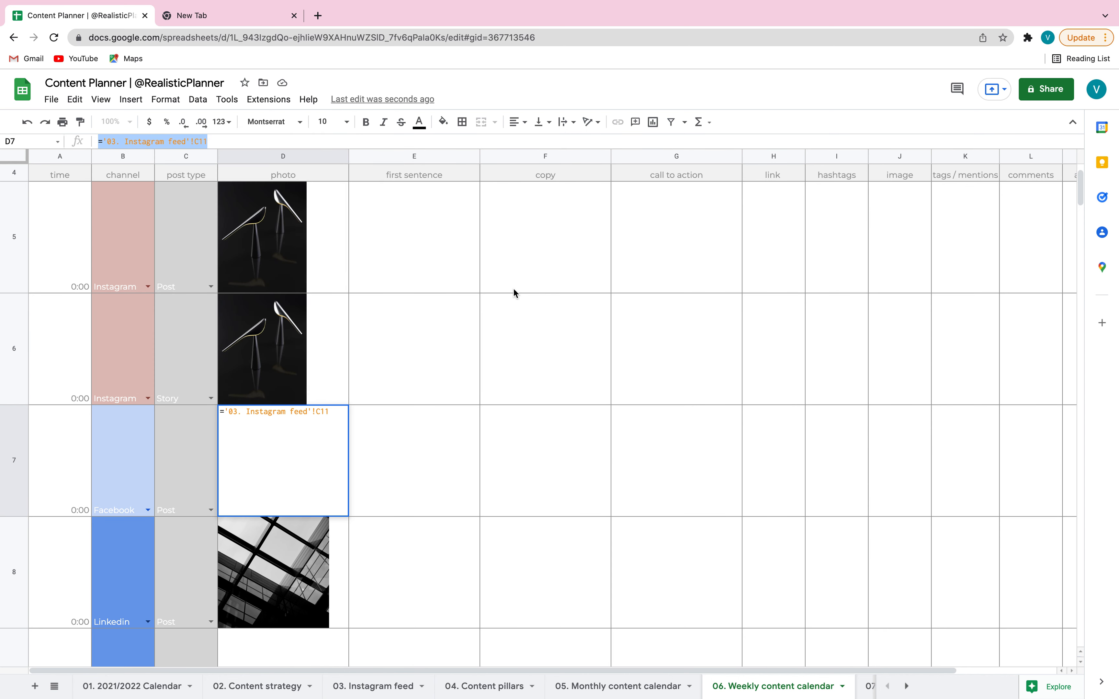
pyautogui.click(514, 287)
# Paste the copied formula ='03. Instagram feed'!C11 into photo cells D8 and D9
pyautogui.click(286, 558)
pyautogui.rightClick(286, 557)
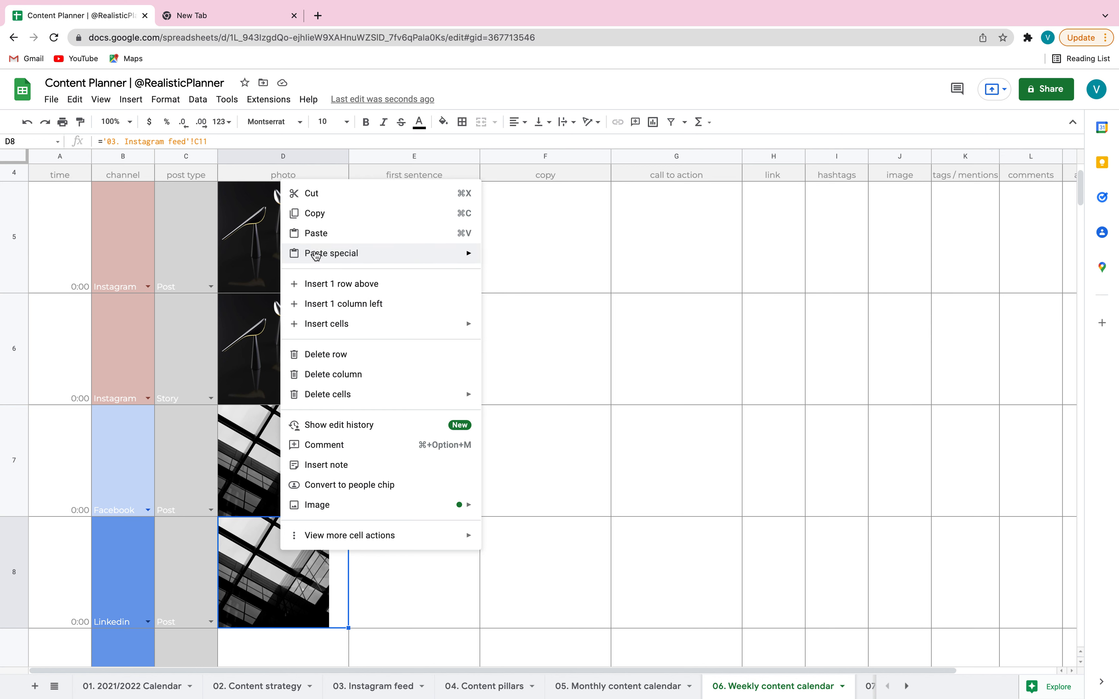
pyautogui.click(314, 236)
pyautogui.click(651, 408)
pyautogui.click(312, 653)
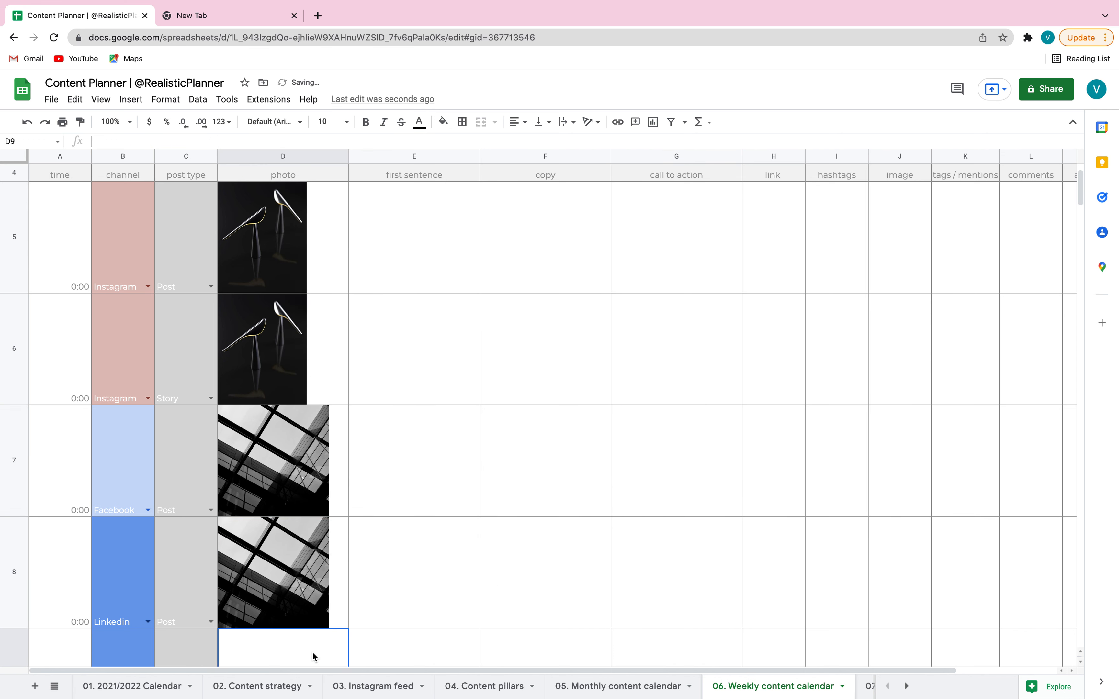
pyautogui.rightClick(312, 653)
pyautogui.click(365, 335)
pyautogui.click(642, 424)
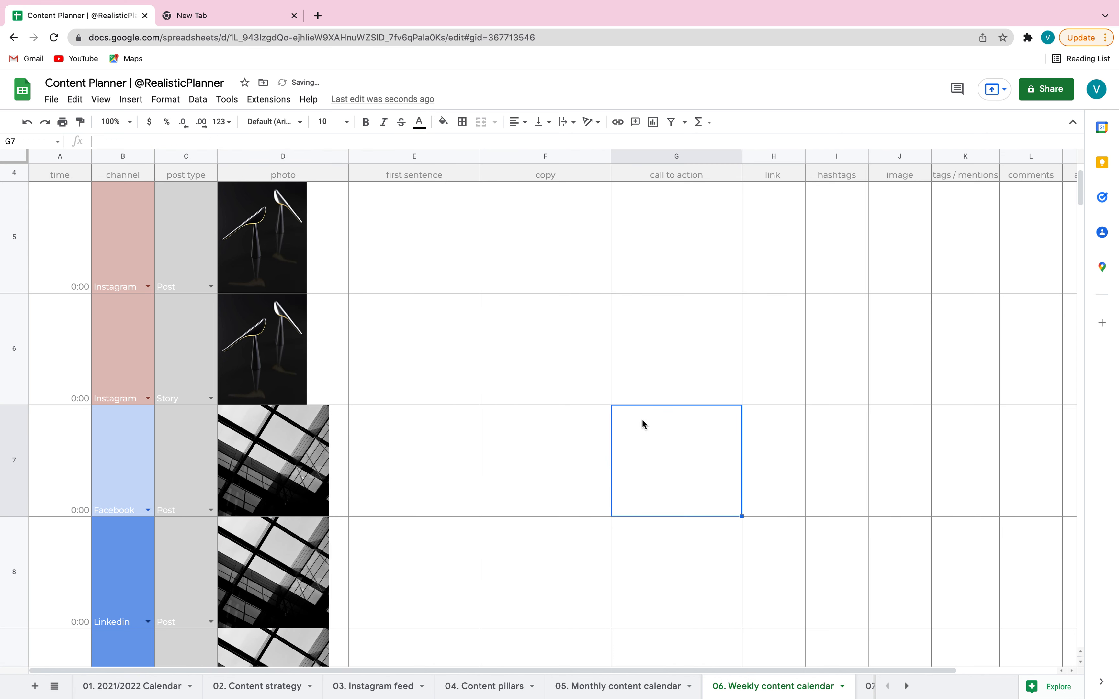
# Try filling the feed-linked image in D9 down into D10, and undo the fill
pyautogui.scroll(-5, 642, 425)
pyautogui.scroll(2, 644, 424)
pyautogui.click(315, 366)
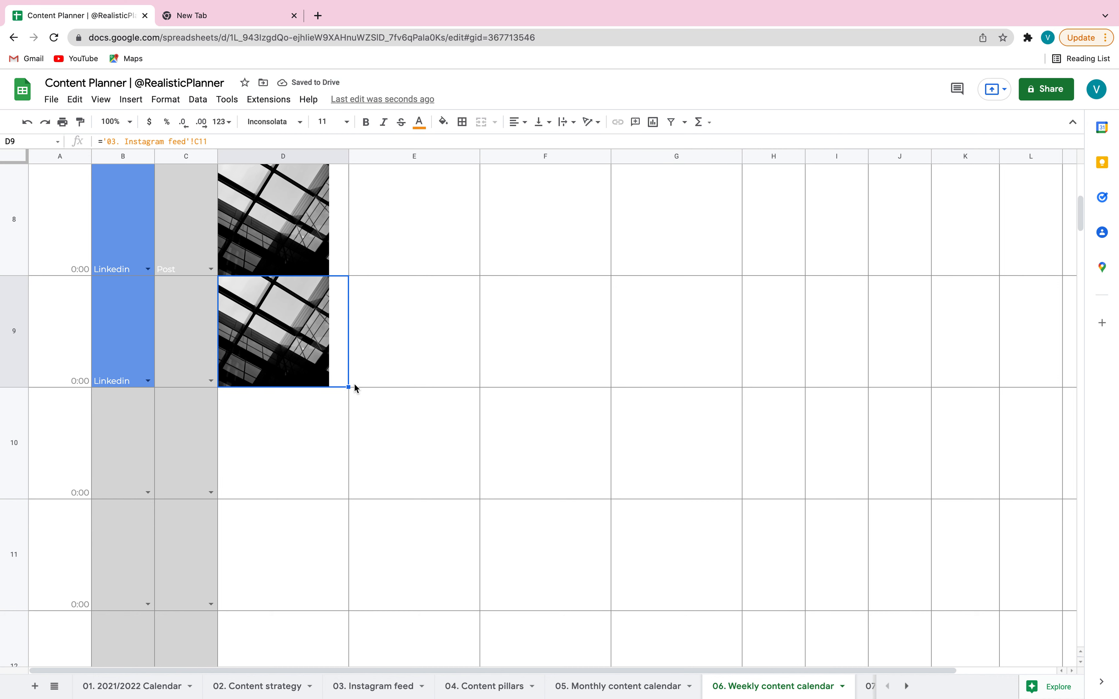
pyautogui.moveTo(349, 386); pyautogui.dragTo(340, 450)
pyautogui.click(544, 330)
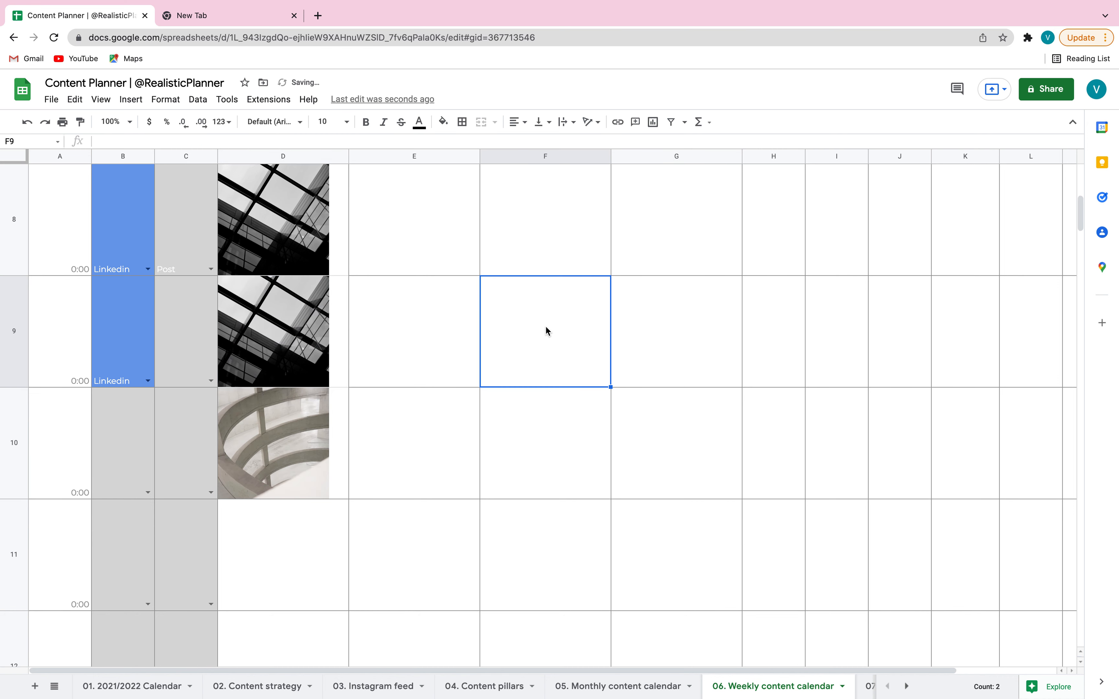
pyautogui.hotkey('ctrl', 'z')
pyautogui.click(294, 370)
pyautogui.click(309, 460)
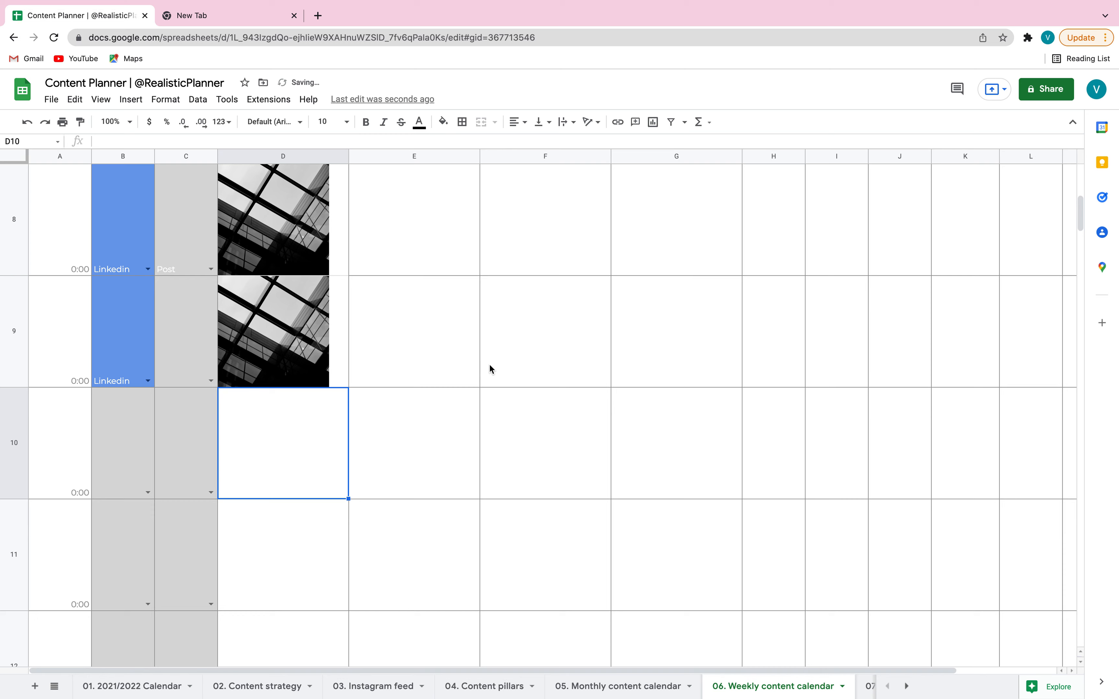
pyautogui.scroll(10, 492, 368)
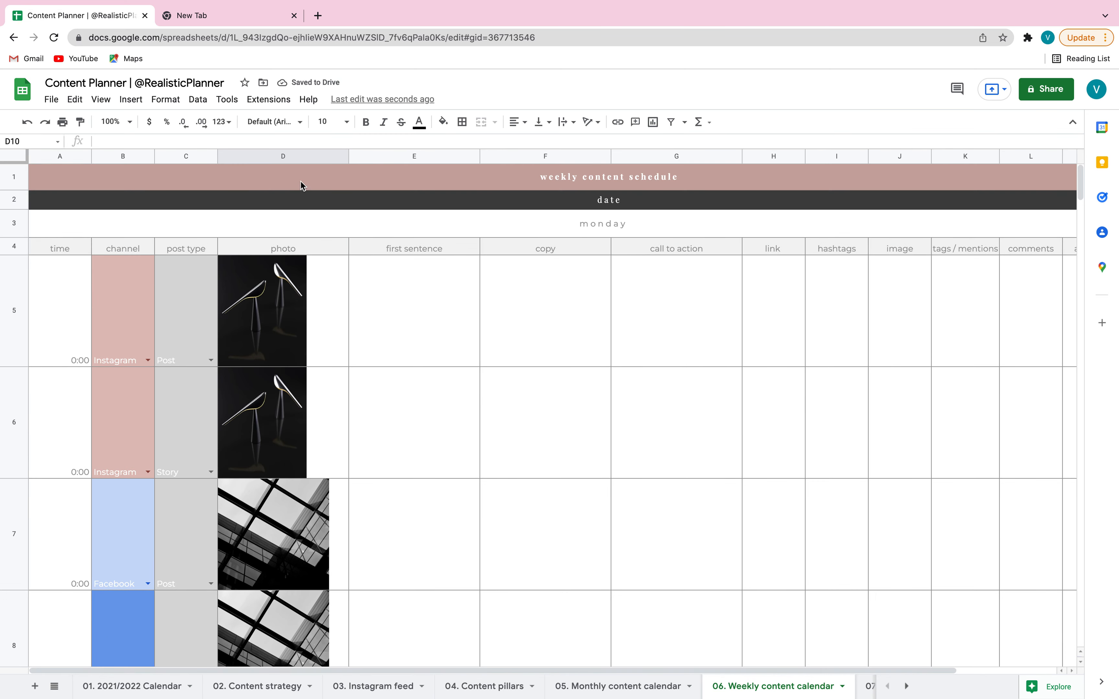
# Narrow the photo column D to fit the width of the feed-linked building pictures
pyautogui.click(289, 156)
pyautogui.moveTo(348, 155); pyautogui.dragTo(329, 154)
pyautogui.click(412, 463)
pyautogui.scroll(-10, 351, 597)
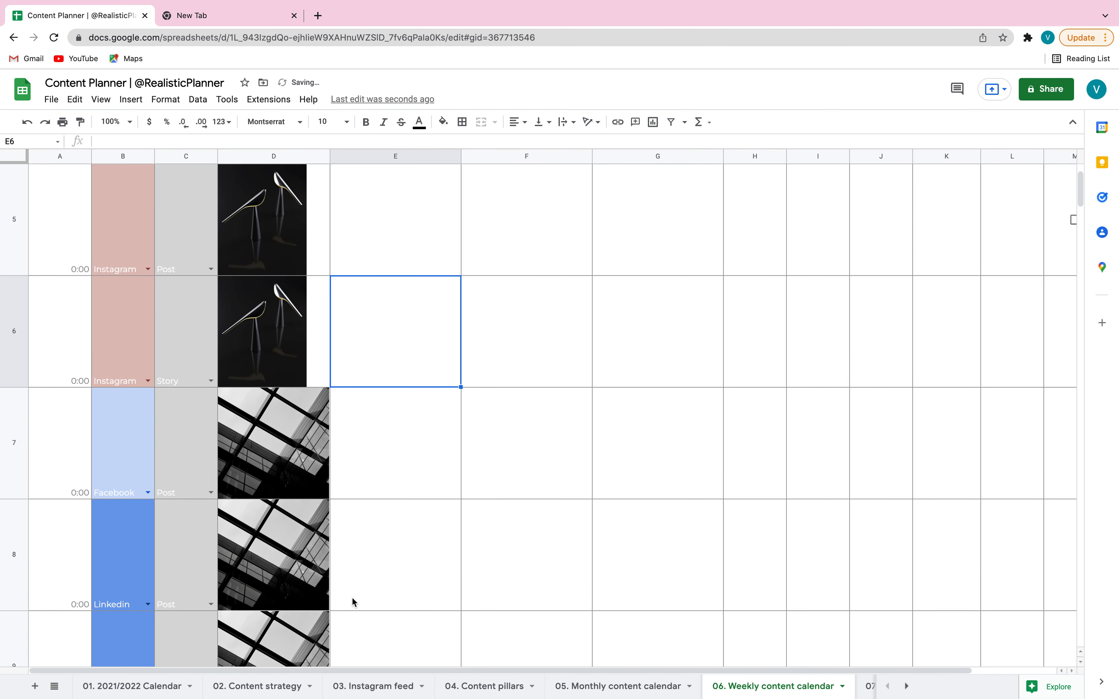
pyautogui.scroll(10, 351, 597)
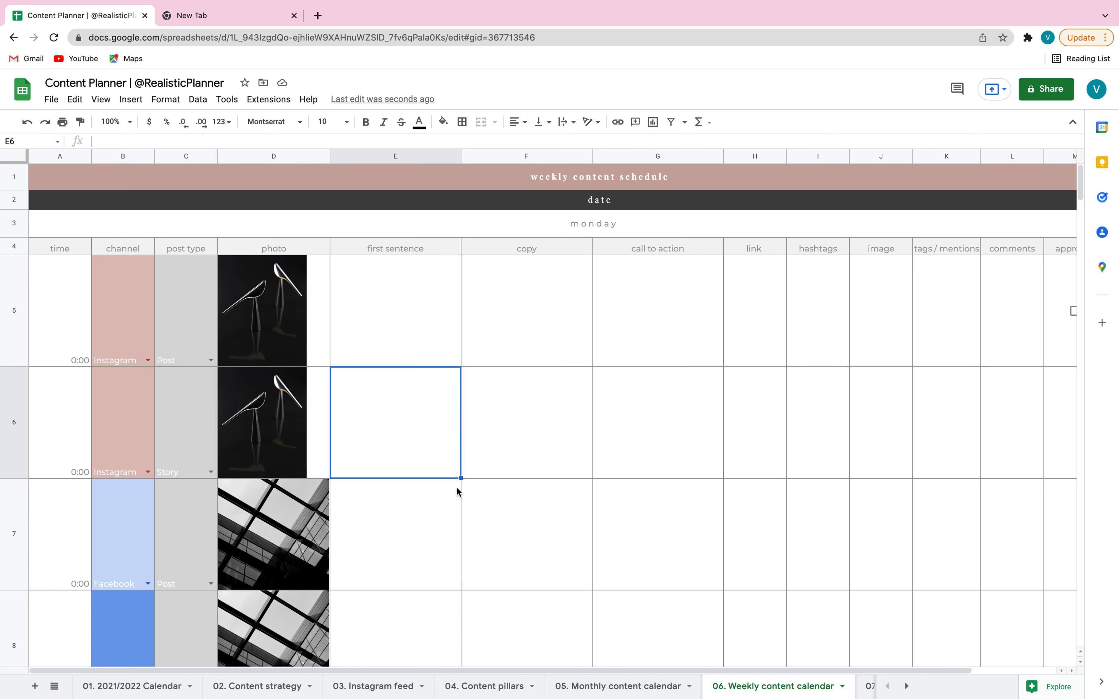
pyautogui.click(308, 315)
pyautogui.click(406, 340)
pyautogui.click(407, 473)
# In the 05. Monthly content calendar sheet, move the pushpin from the middle of Saturday's photo up past its upper-right corner
pyautogui.click(477, 687)
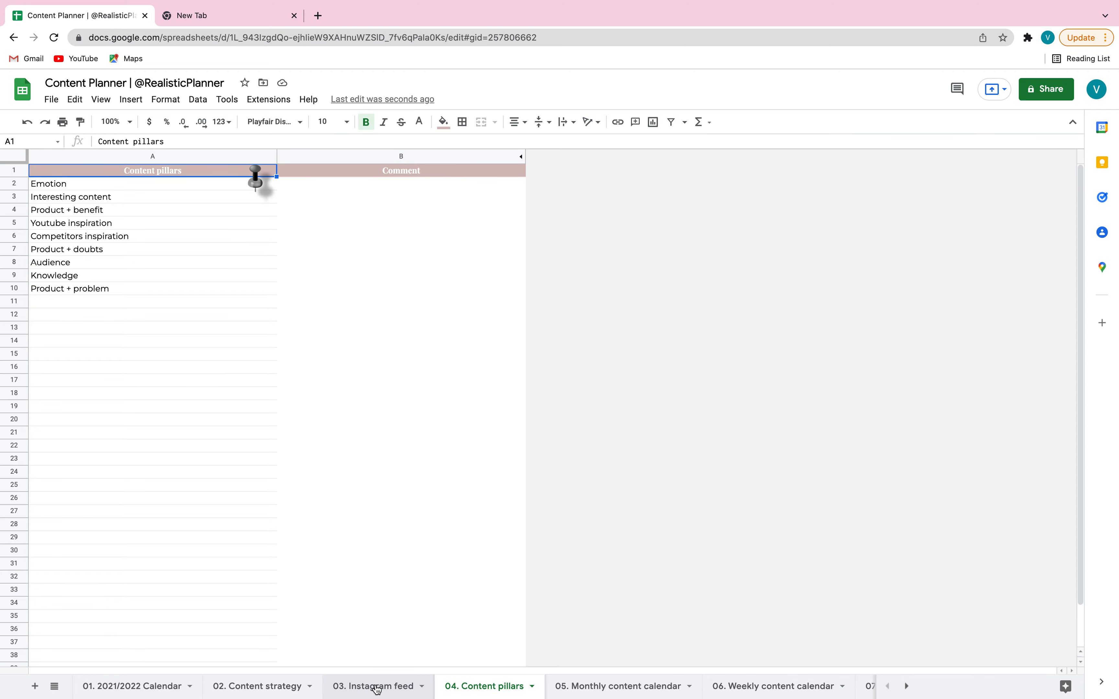
pyautogui.click(373, 685)
pyautogui.scroll(10, 350, 199)
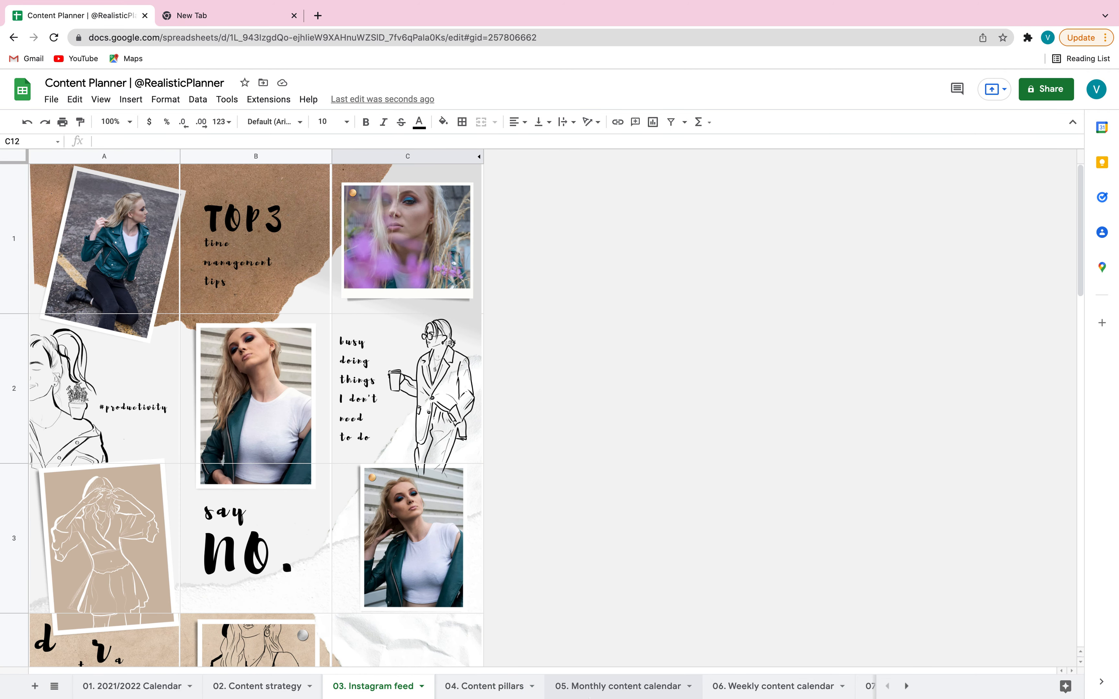
pyautogui.click(612, 587)
pyautogui.click(620, 688)
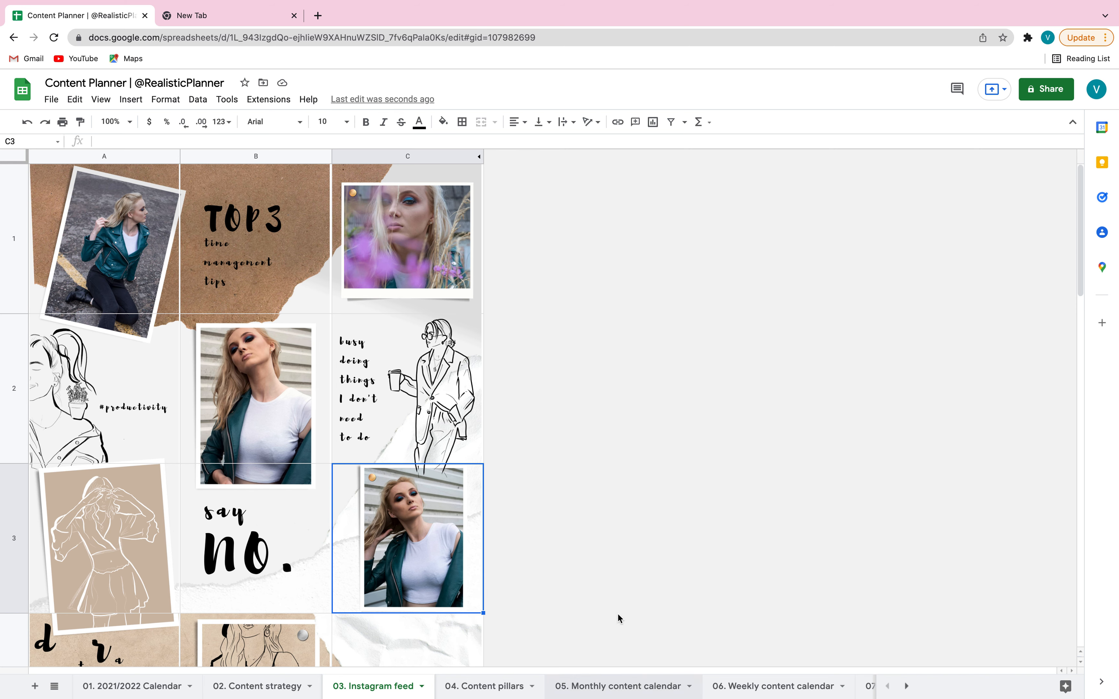
pyautogui.click(235, 326)
pyautogui.click(194, 277)
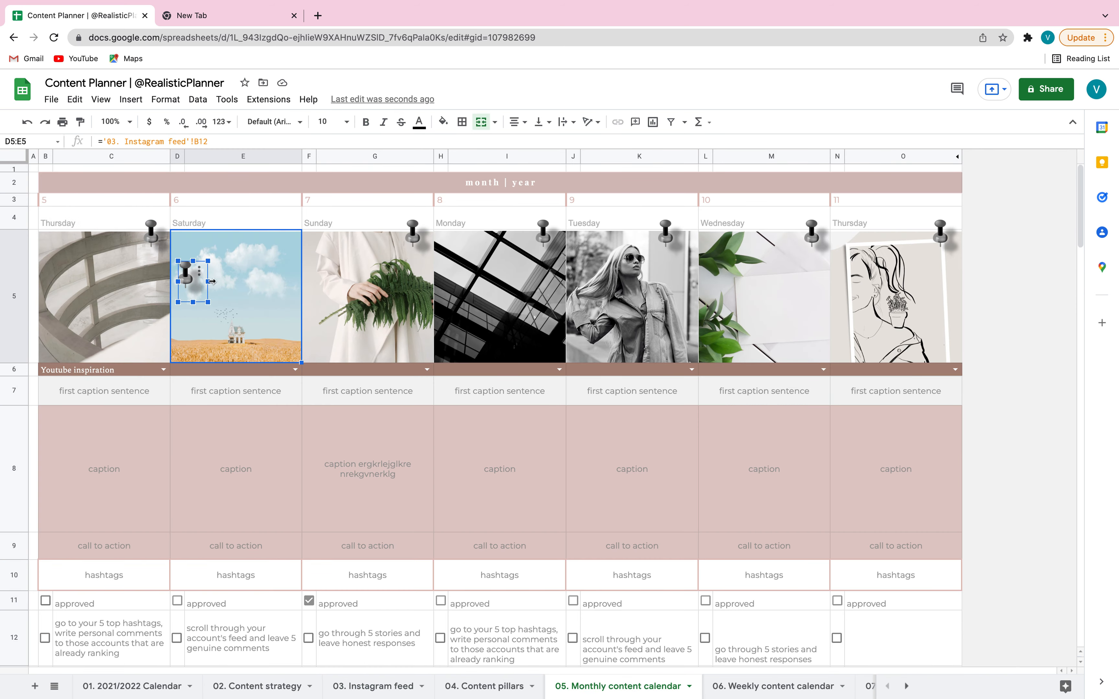
pyautogui.moveTo(193, 278); pyautogui.dragTo(282, 217)
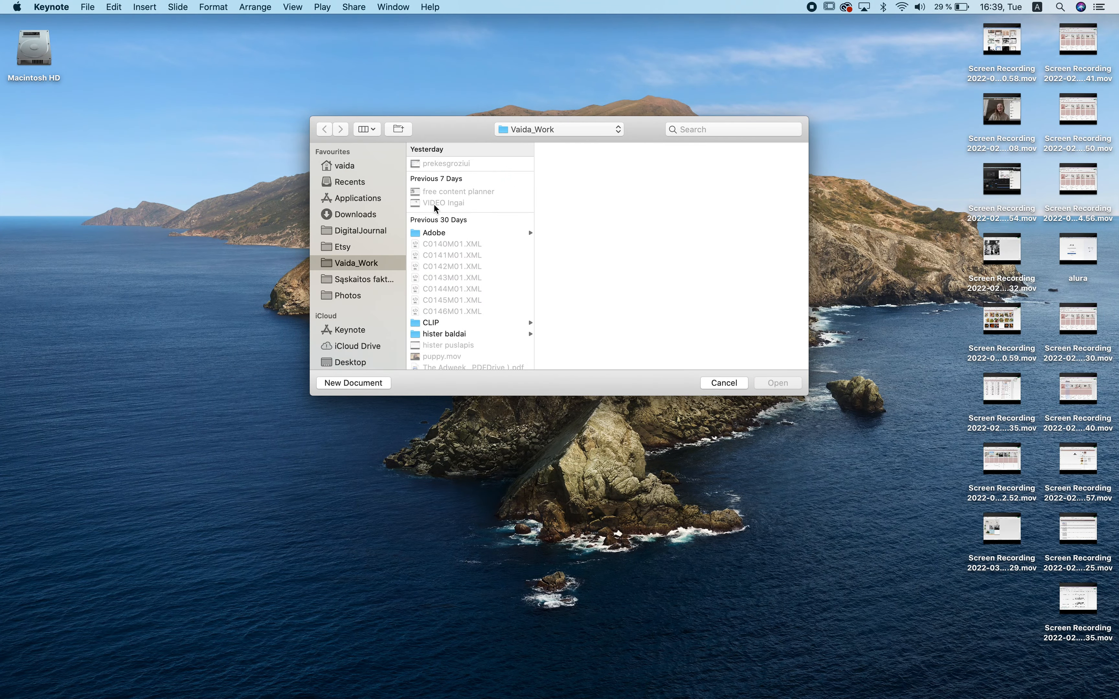
pyautogui.click(724, 382)
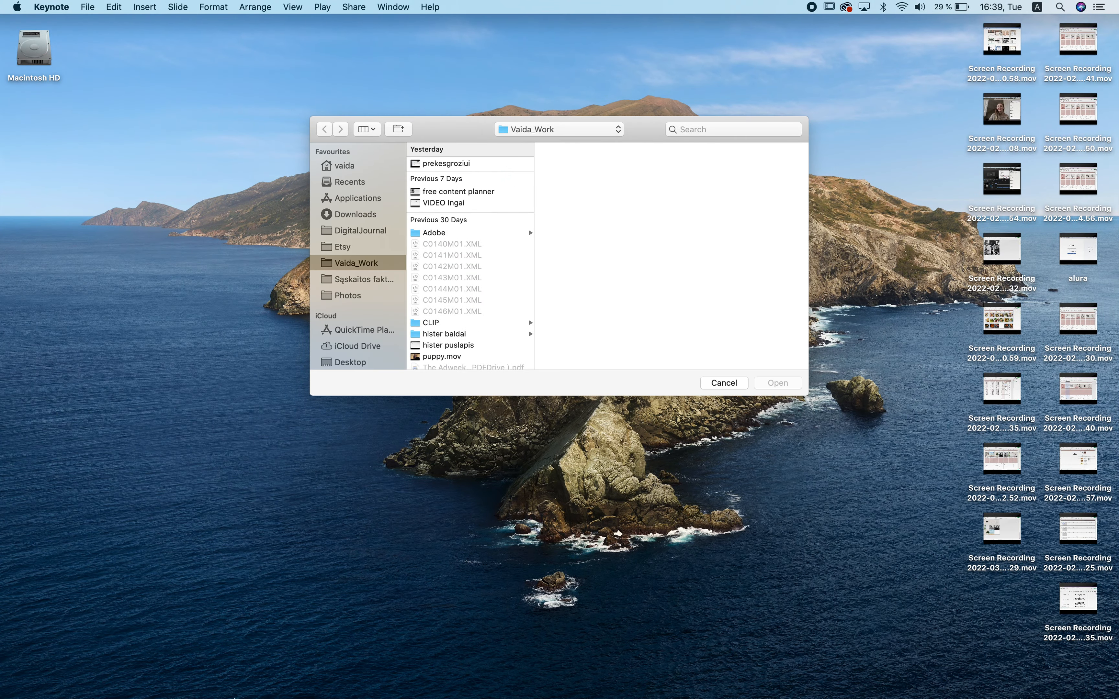
pyautogui.click(137, 675)
pyautogui.click(283, 212)
pyautogui.click(288, 212)
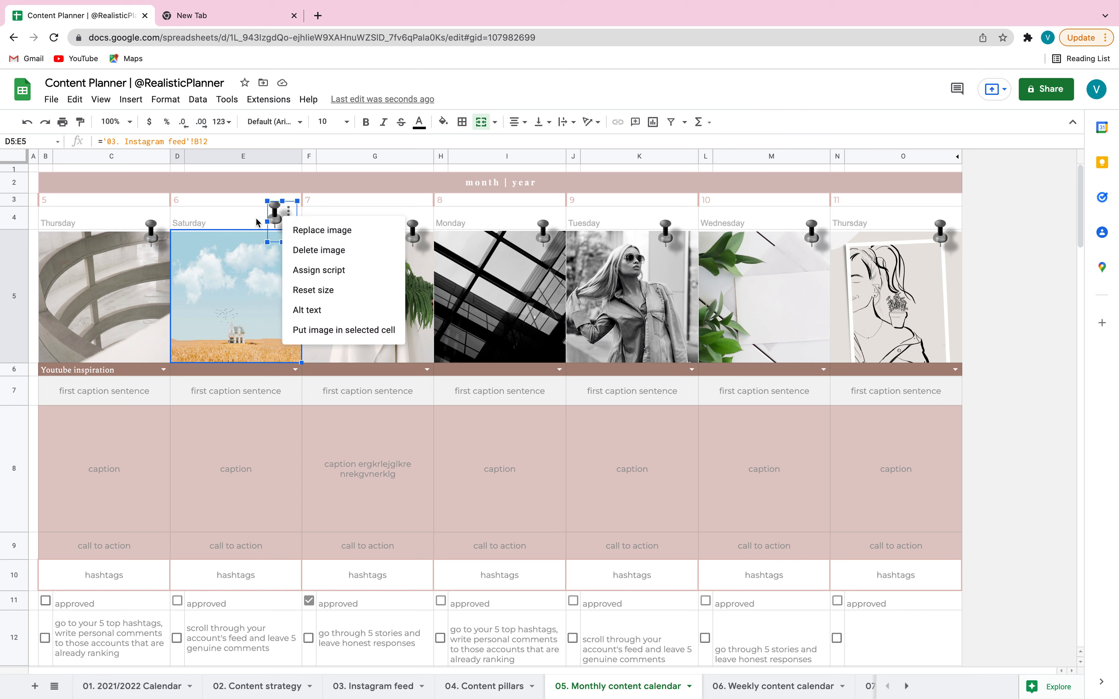
pyautogui.click(225, 213)
# Align Saturday's pushpin with the upper-right corner of its photo, level with the other days' pins, and copy it
pyautogui.moveTo(280, 218); pyautogui.dragTo(290, 245)
pyautogui.press('Escape')
pyautogui.click(290, 238)
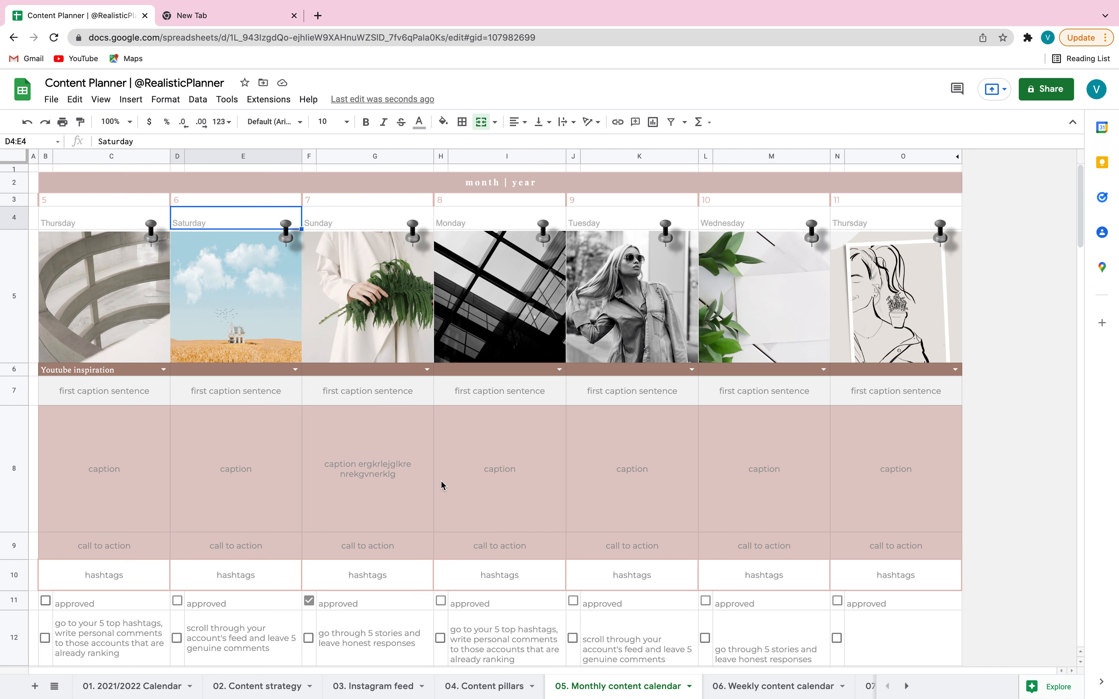
# Paste the pushpin into the 06. Weekly content calendar sheet and place it at the upper-right corner of photo cell D5
pyautogui.click(769, 689)
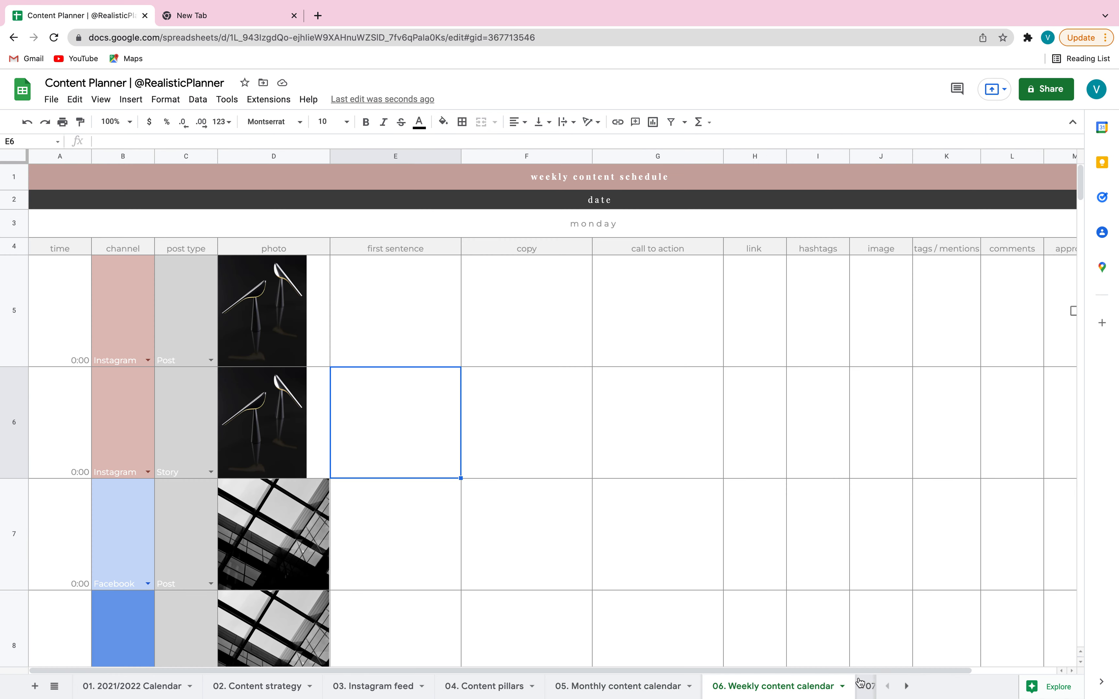
pyautogui.click(443, 359)
pyautogui.press('super+v')
pyautogui.click(442, 293)
pyautogui.moveTo(442, 291); pyautogui.dragTo(321, 269)
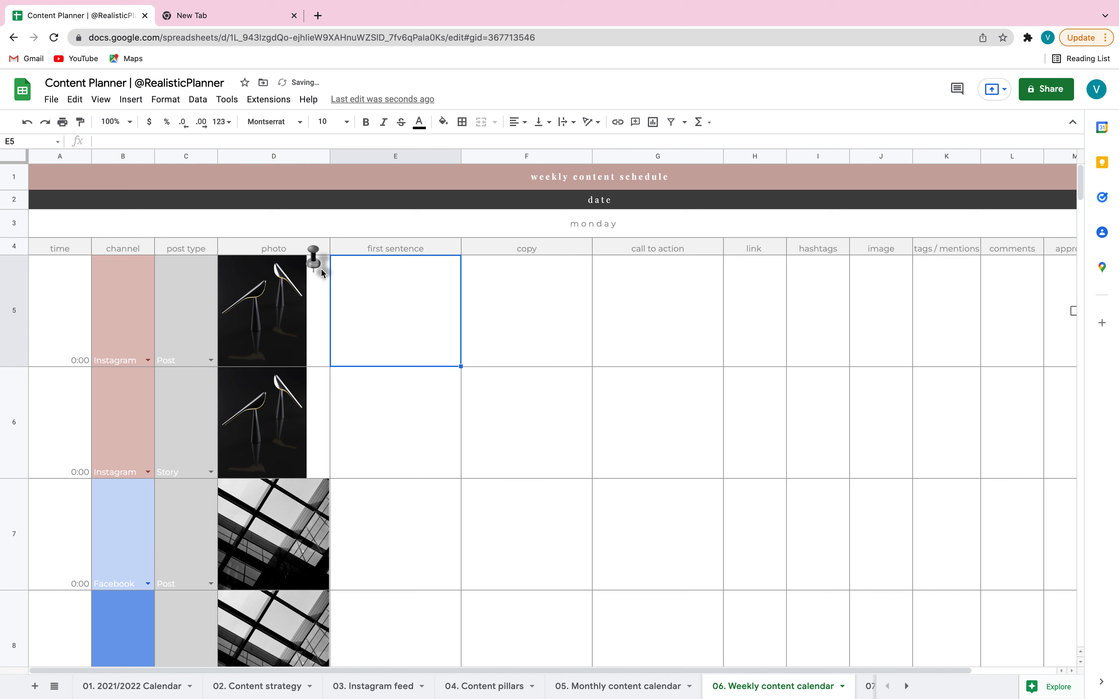
# Paste a copy of the pushpin onto each of the photo cells D6, D7, D8 and D9
pyautogui.click(327, 405)
pyautogui.press('super+v')
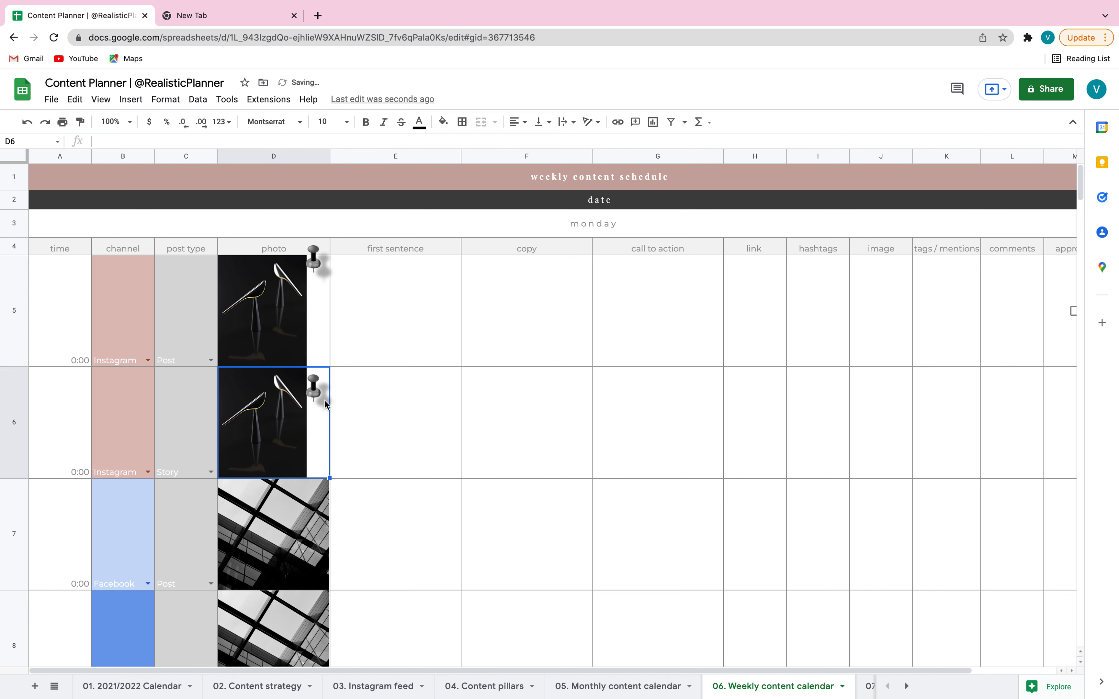
pyautogui.click(327, 534)
pyautogui.press('super+v')
pyautogui.scroll(-2, 324, 534)
pyautogui.click(311, 533)
pyautogui.press('super+v')
pyautogui.scroll(-5, 309, 551)
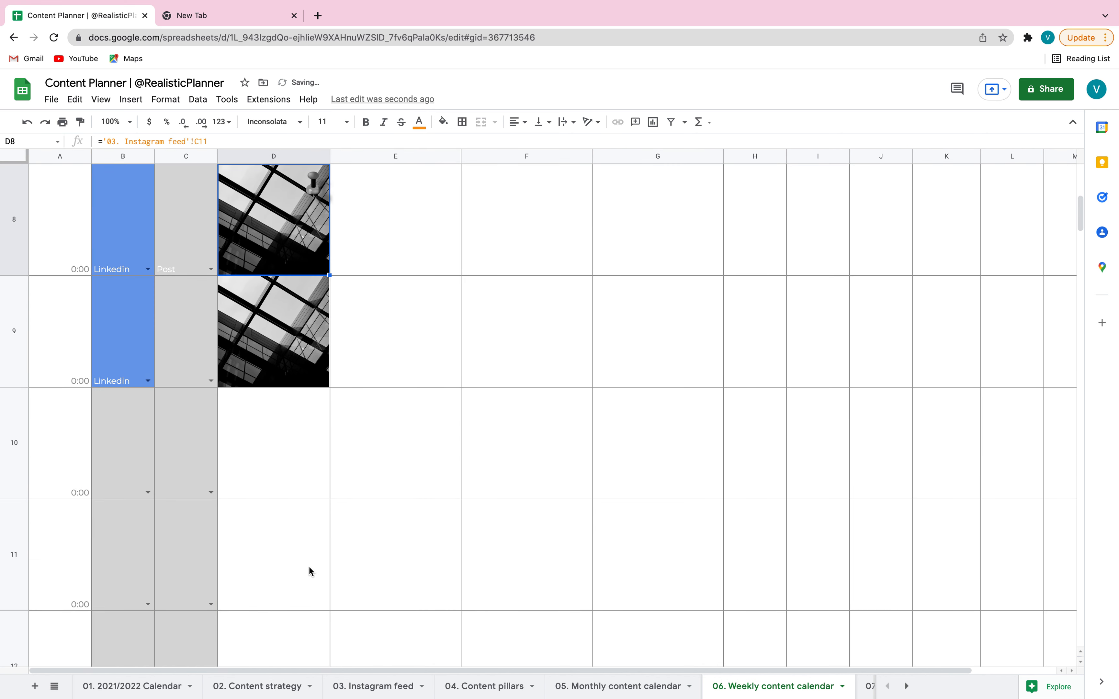
pyautogui.scroll(3, 300, 377)
pyautogui.click(304, 434)
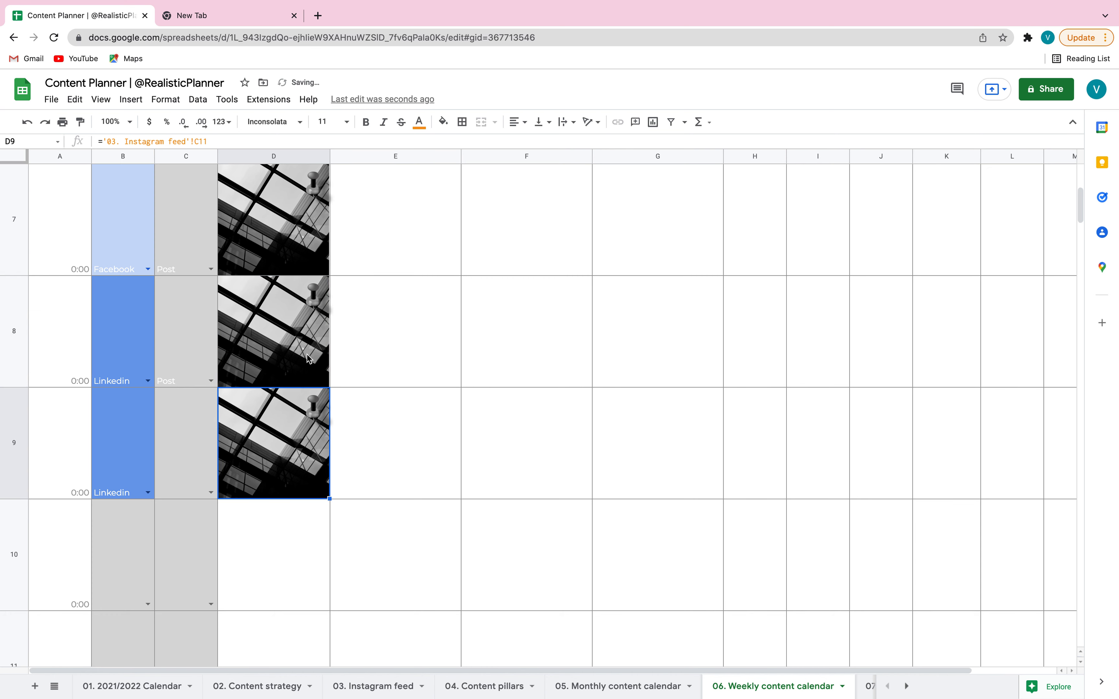
pyautogui.click(420, 380)
pyautogui.scroll(5, 421, 380)
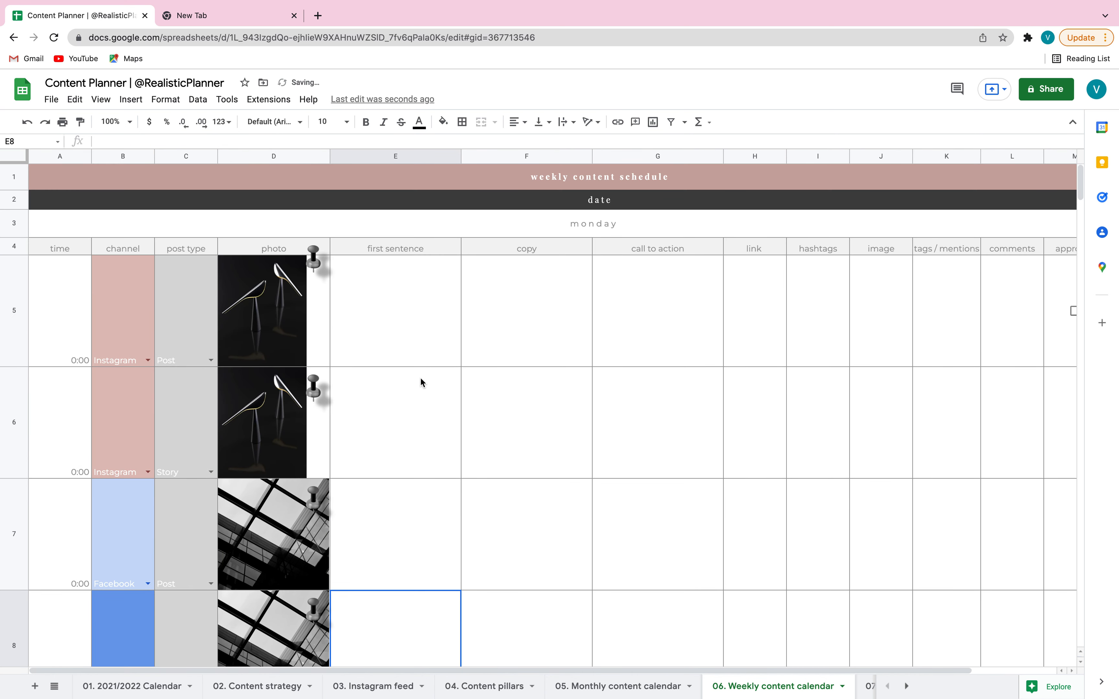